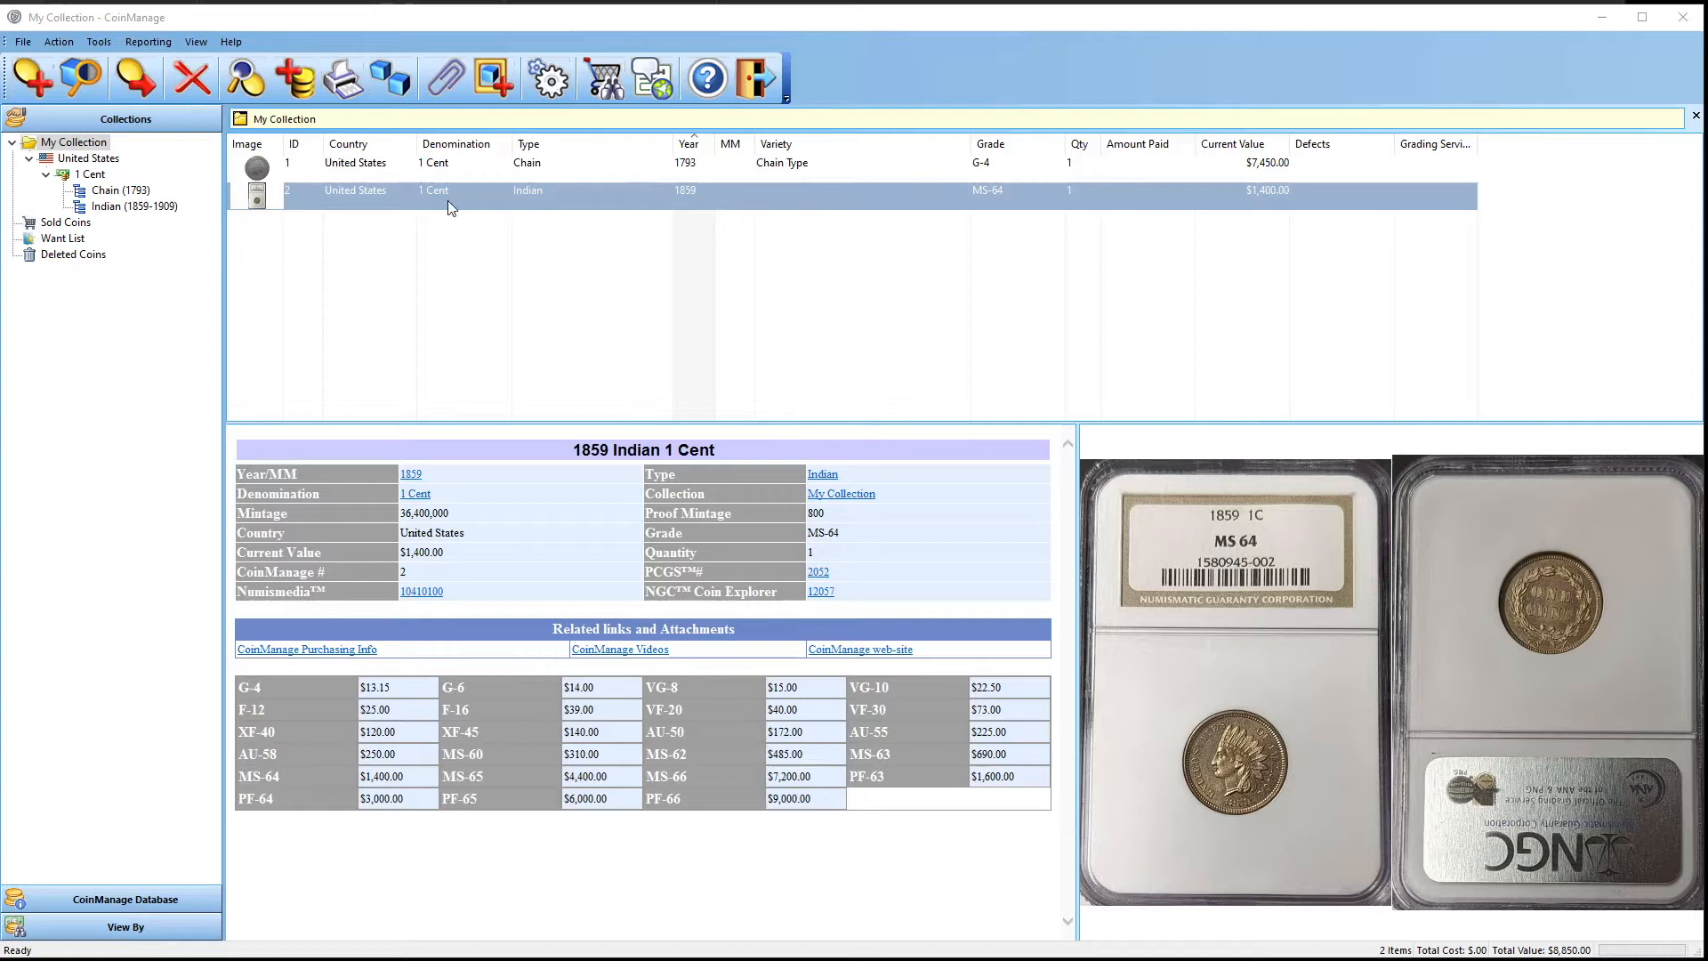
# Step: View the details and images of the 1793 Chain cent and the 1859 Indian cent in My Collection
pyautogui.click(455, 167)
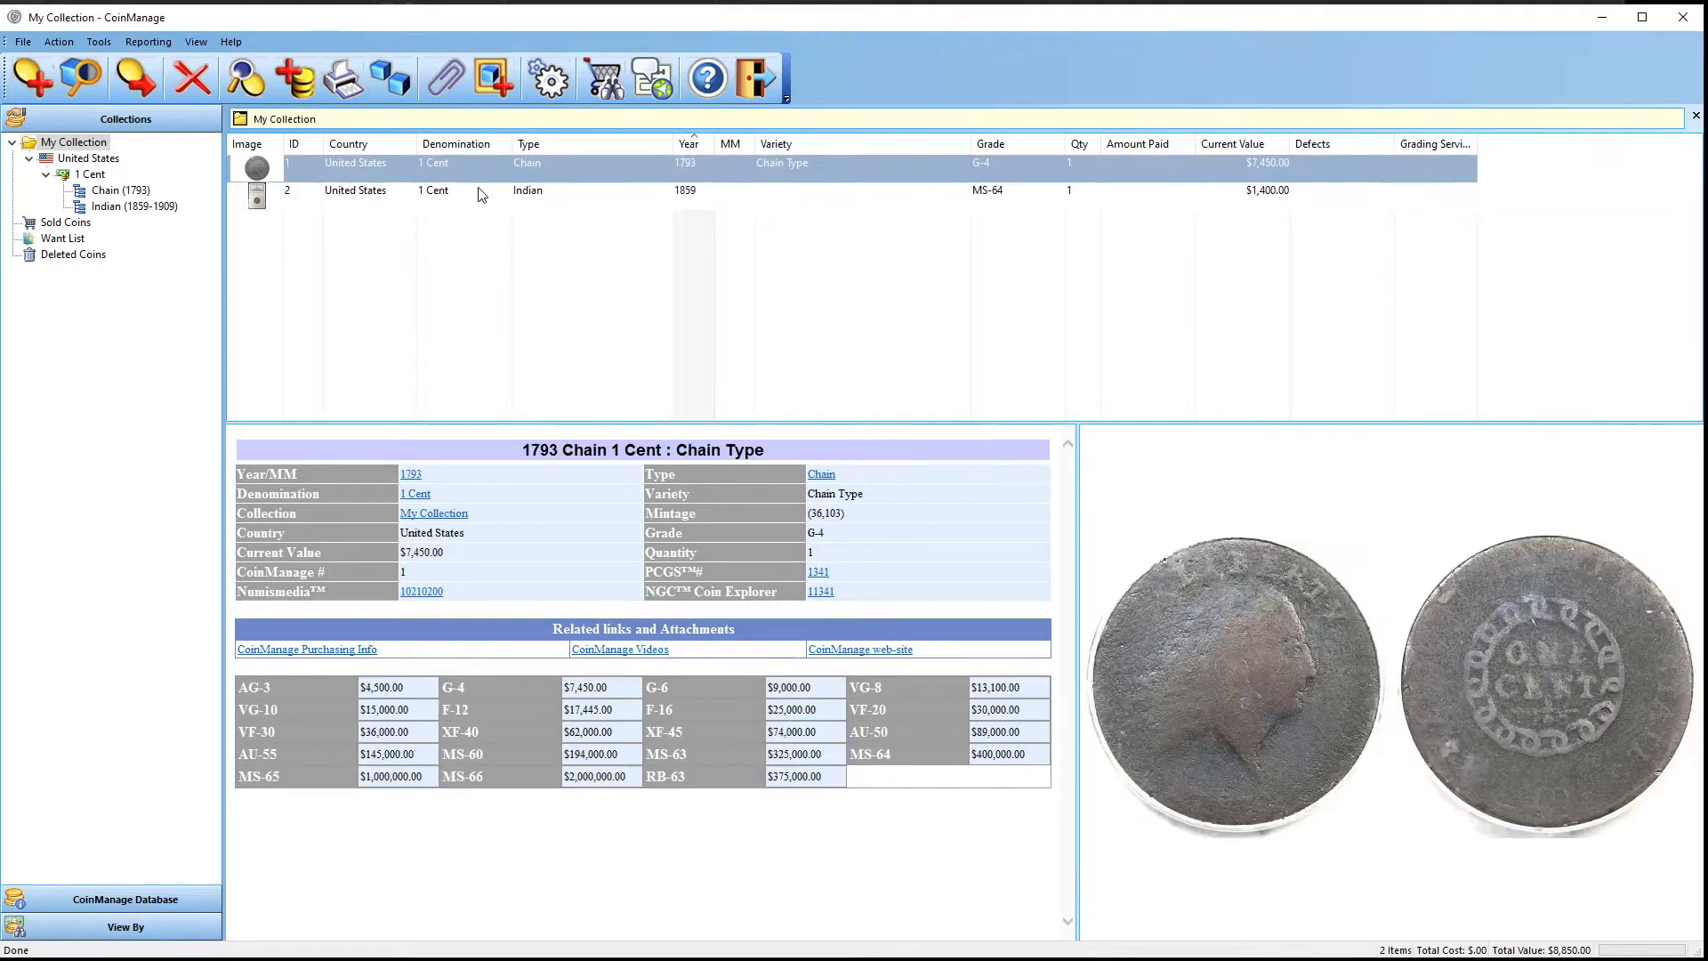
pyautogui.click(478, 190)
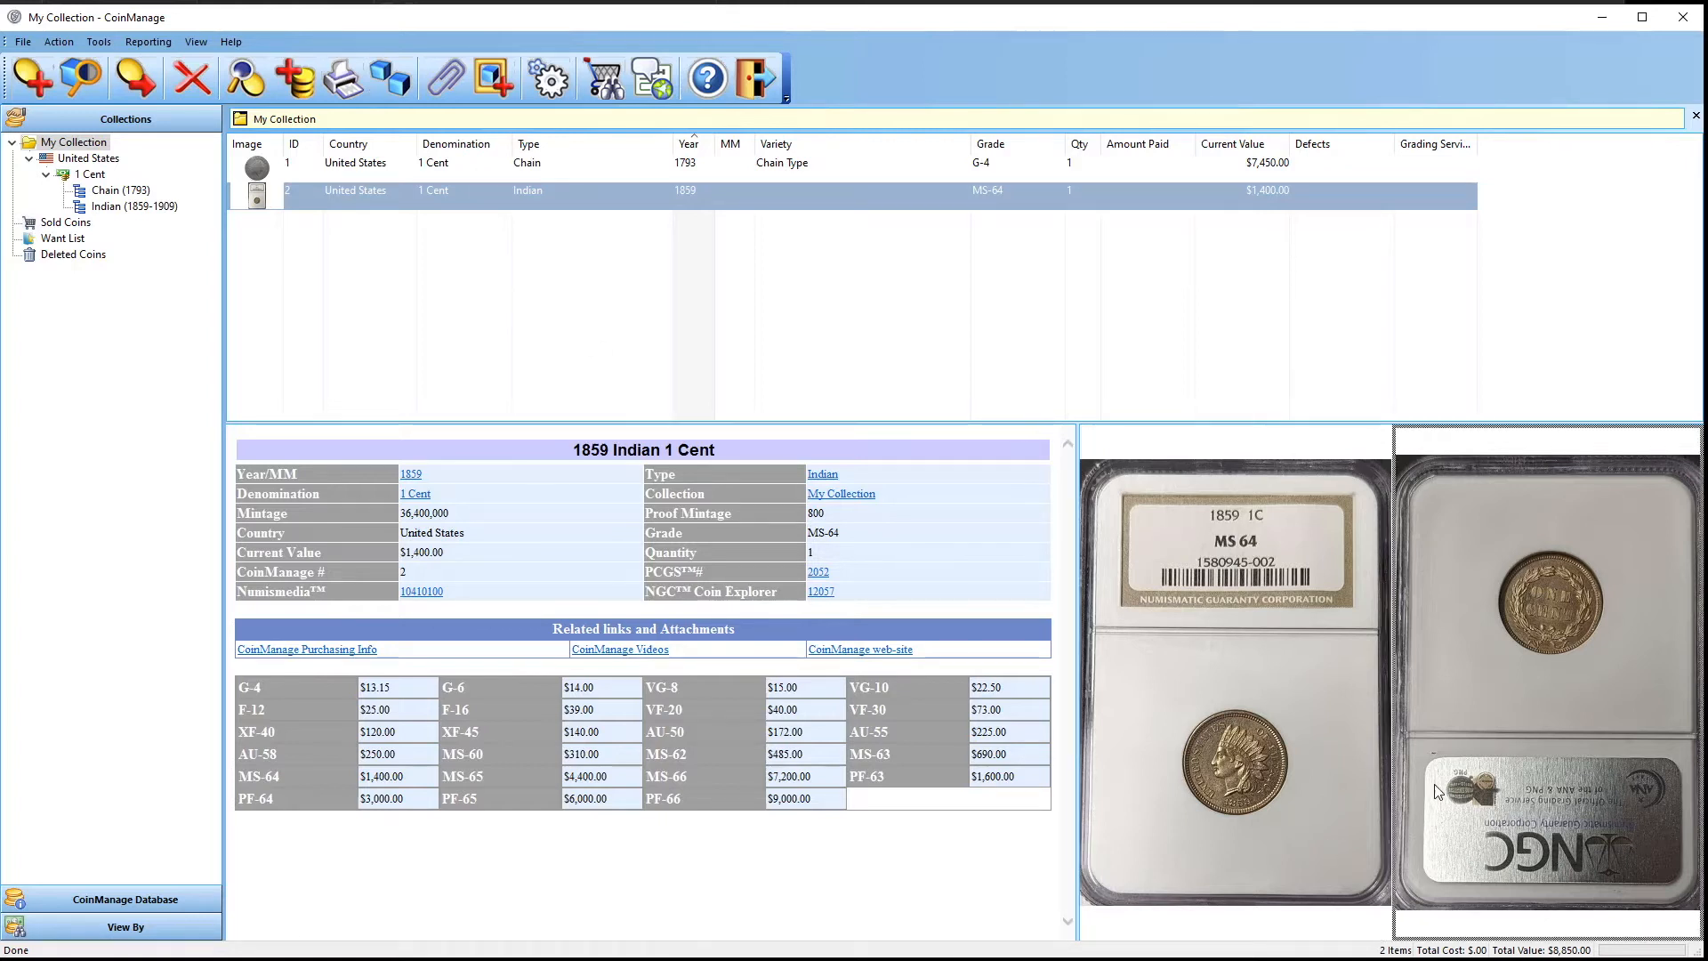
# Step: Start a new collection report in landscape orientation with the file name MyImagesReport
pyautogui.click(150, 41)
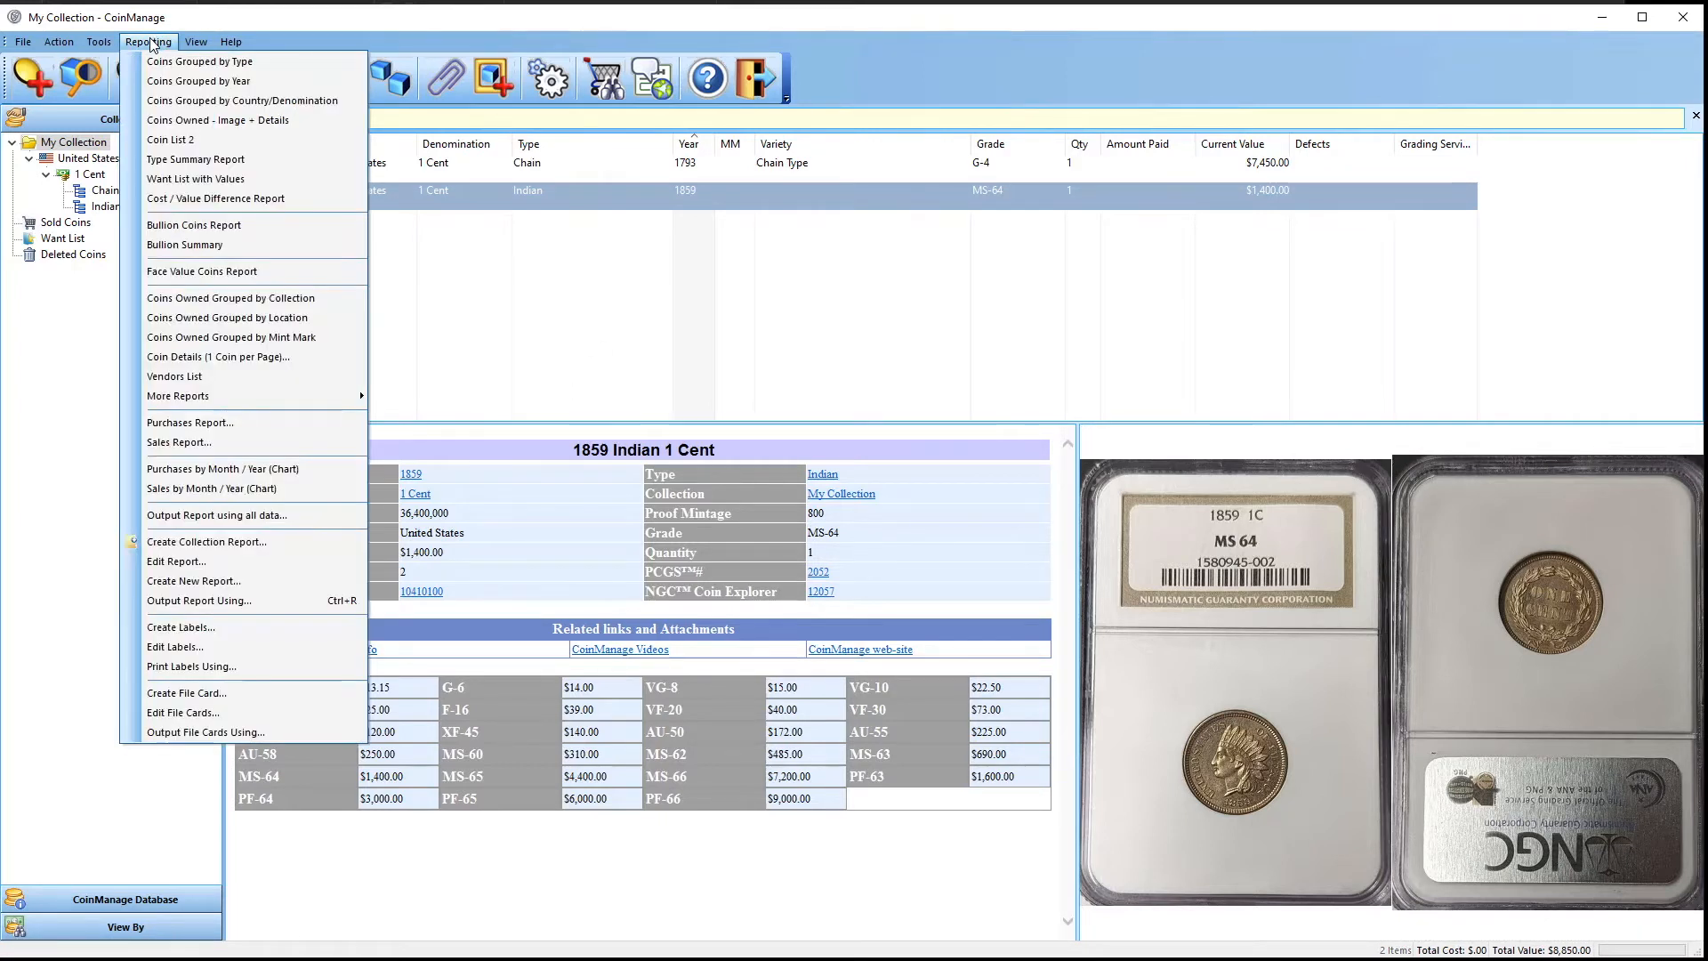
pyautogui.click(259, 550)
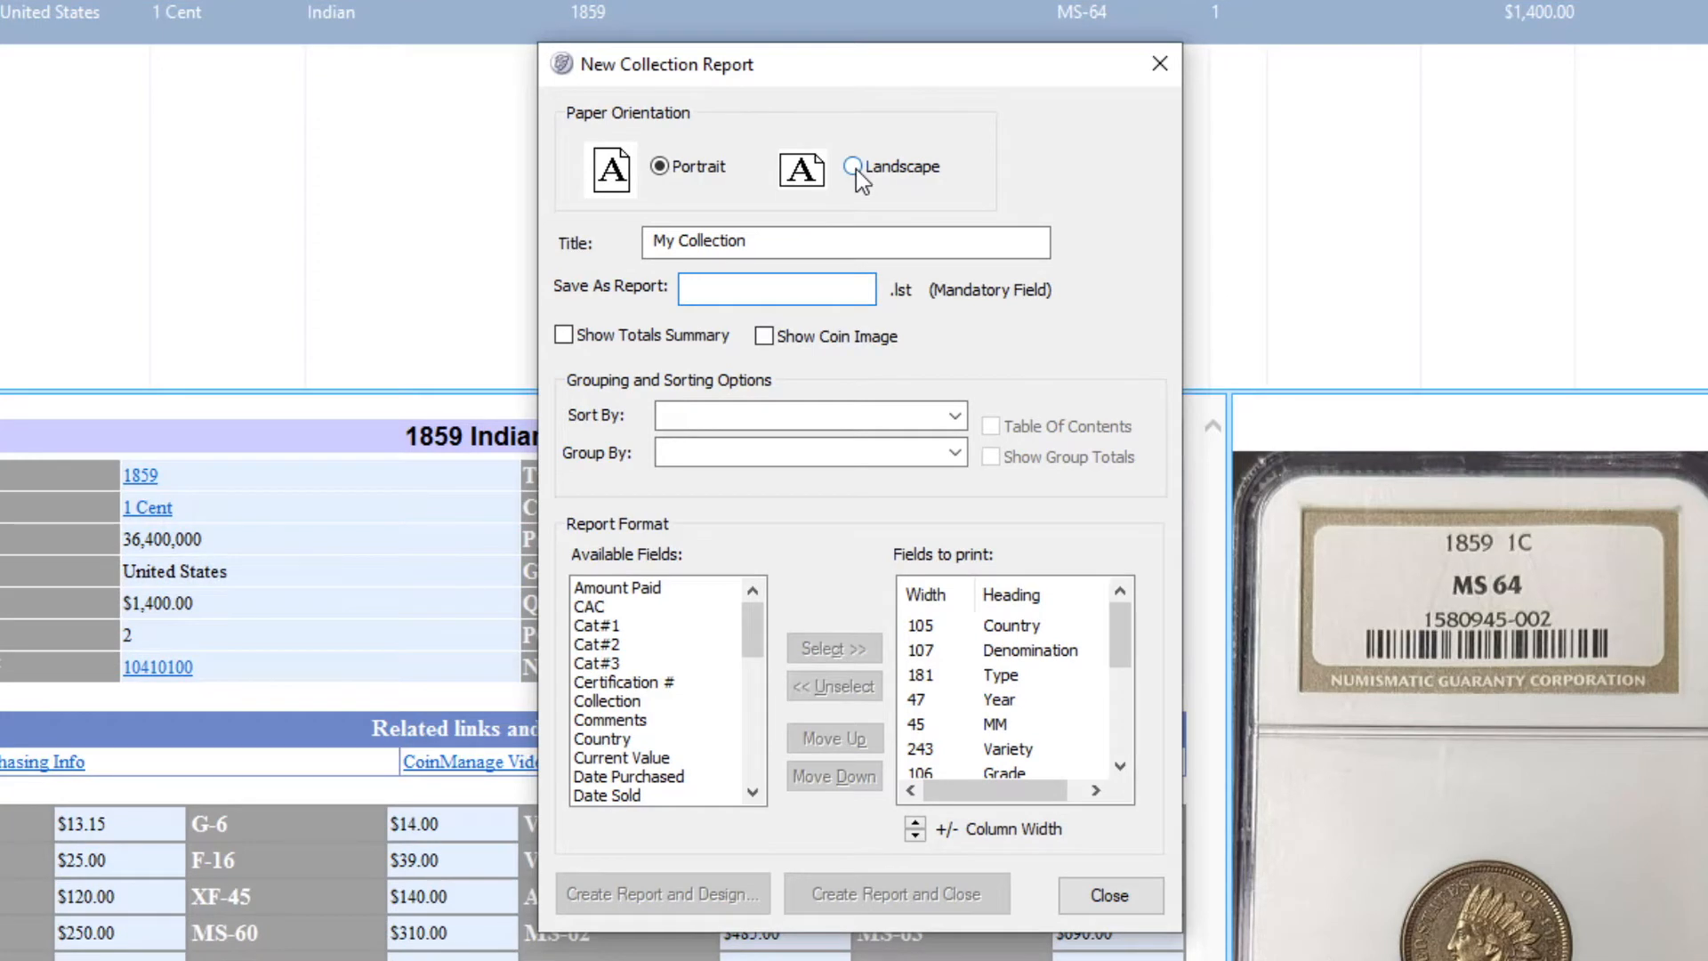
pyautogui.click(853, 166)
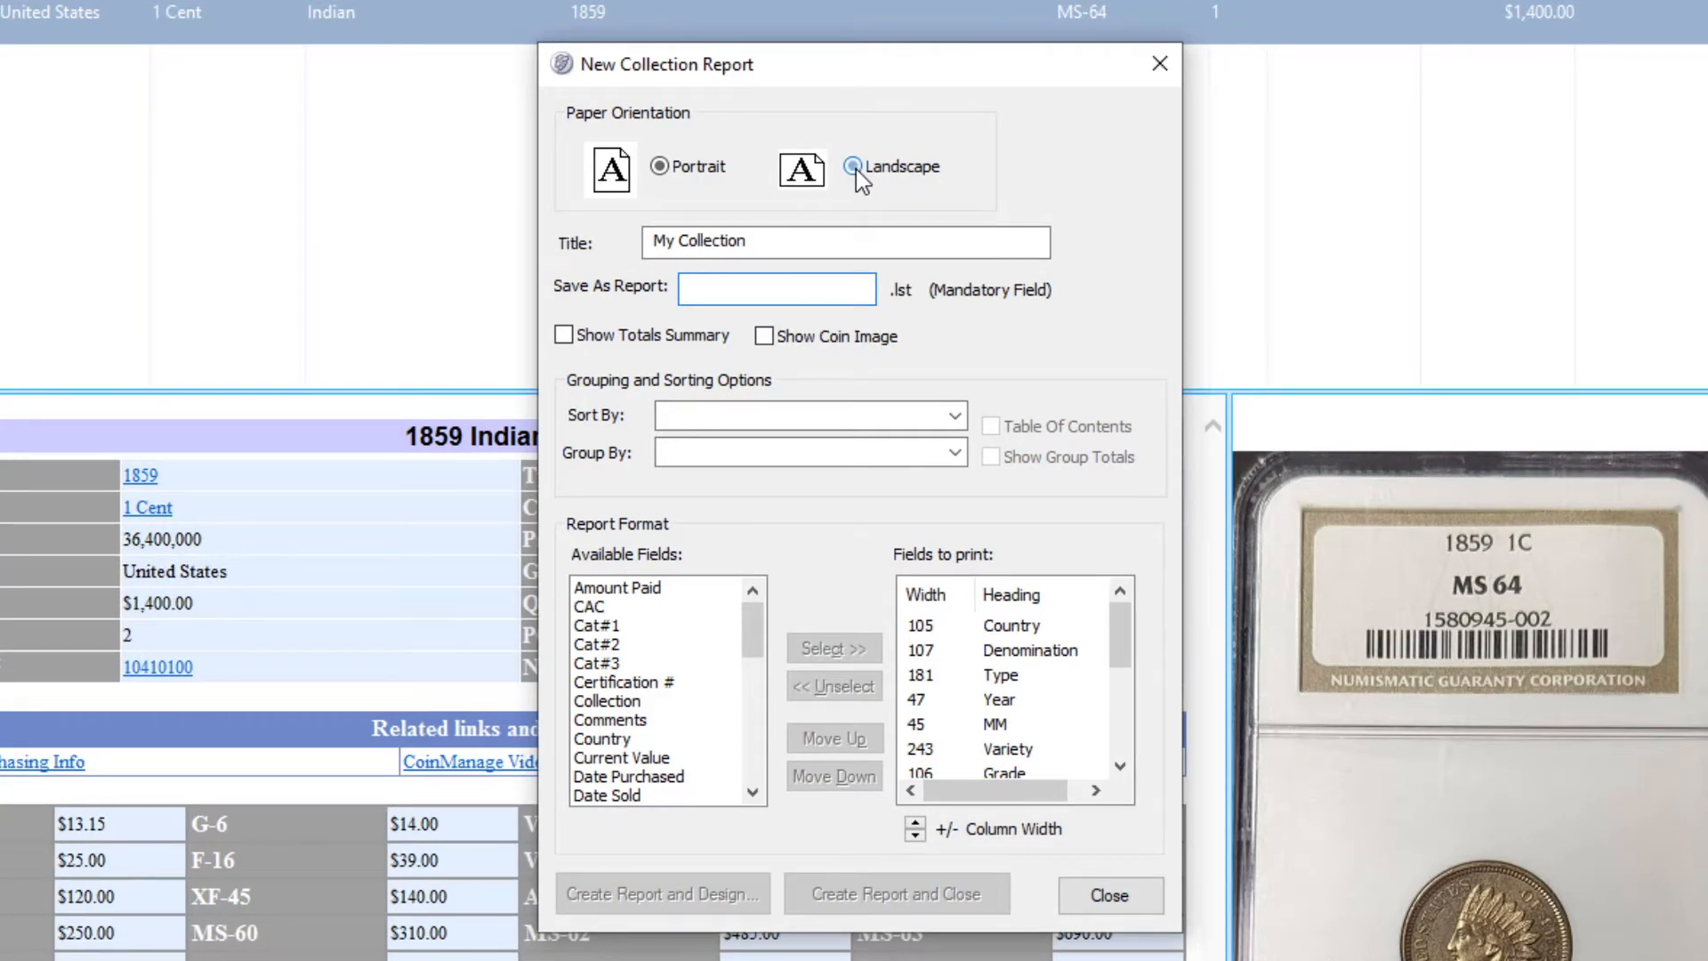
pyautogui.click(737, 291)
pyautogui.write('MyImagesReport')
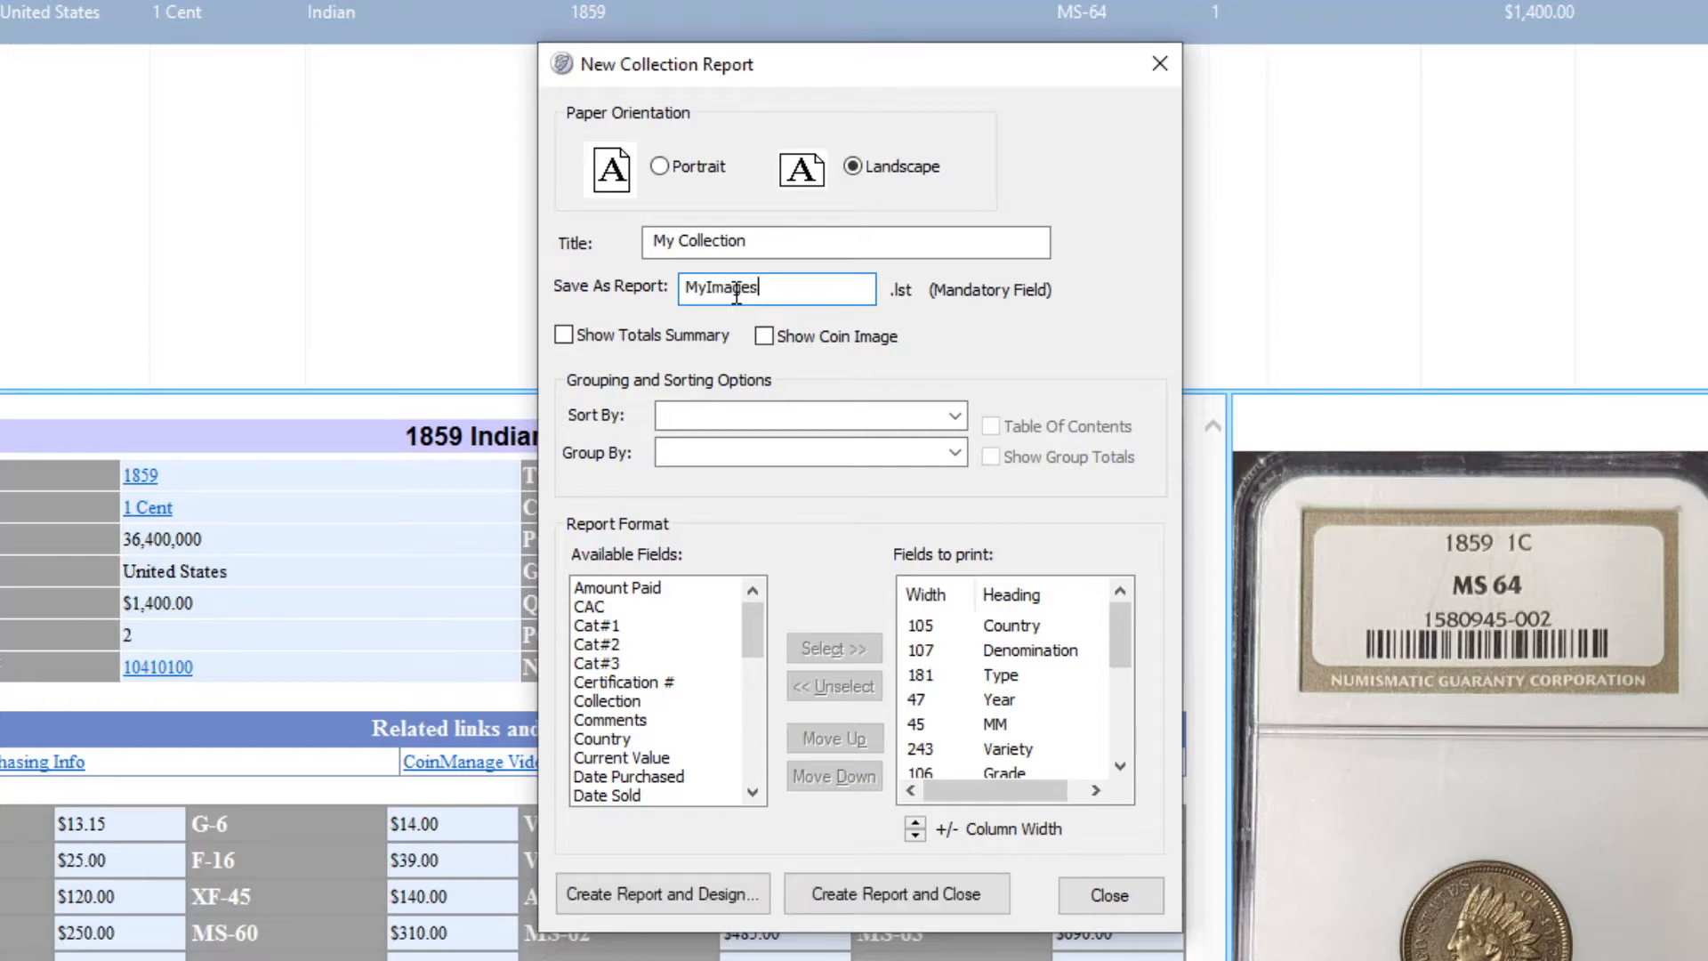
# Step: Include the coin image and totals summary in the report, and create it for editing in the report designer
pyautogui.click(769, 340)
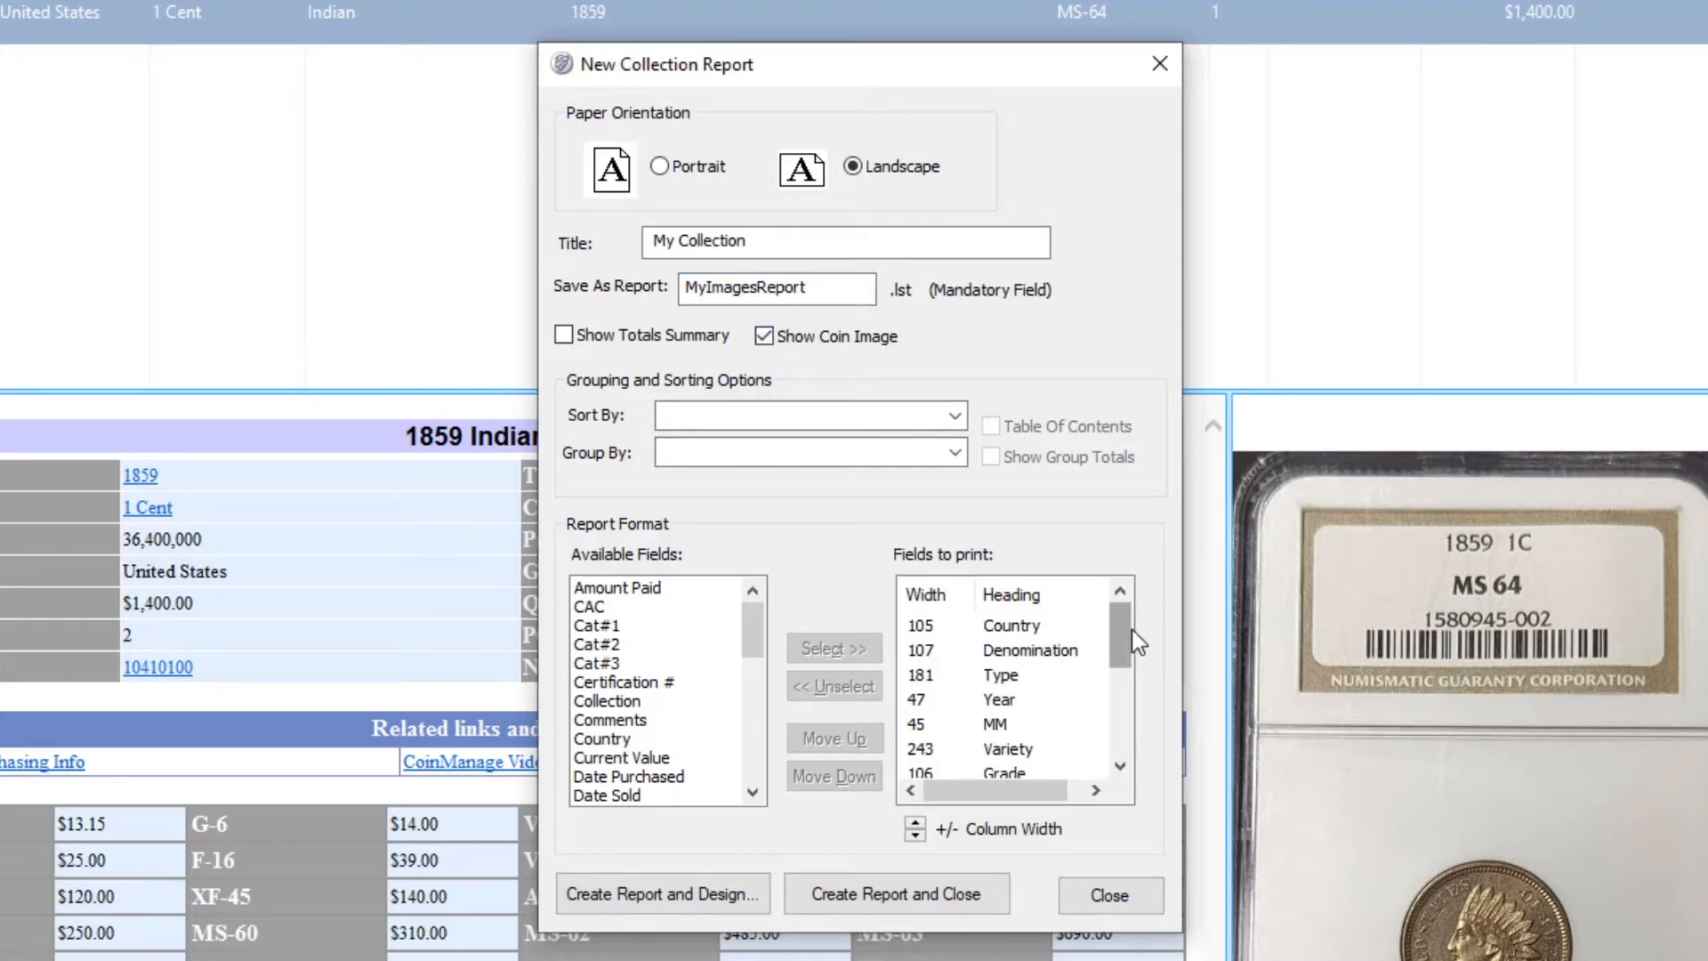
pyautogui.moveTo(1133, 631)
pyautogui.mouseDown()
pyautogui.moveTo(1137, 733)
pyautogui.moveTo(1113, 643)
pyautogui.moveTo(1143, 747)
pyautogui.moveTo(1137, 620)
pyautogui.mouseUp()
pyautogui.moveTo(1124, 638)
pyautogui.mouseDown()
pyautogui.moveTo(1134, 724)
pyautogui.moveTo(1128, 627)
pyautogui.mouseUp()
pyautogui.moveTo(1129, 647)
pyautogui.mouseDown()
pyautogui.moveTo(1130, 733)
pyautogui.moveTo(1126, 634)
pyautogui.mouseUp()
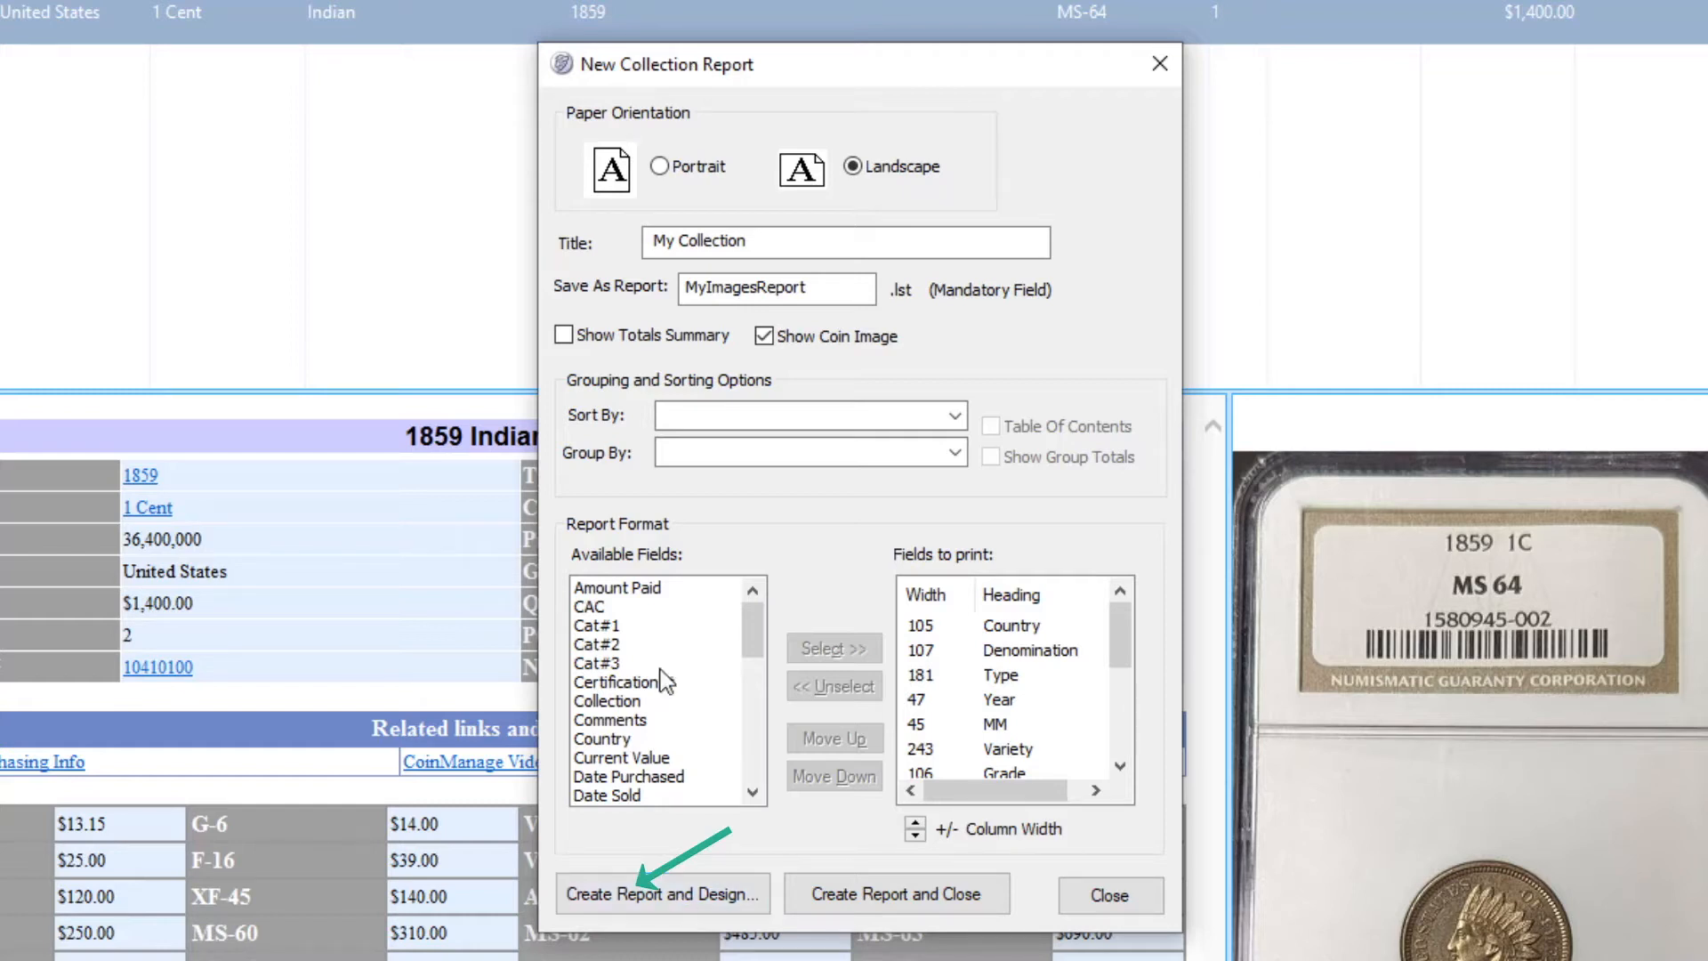
pyautogui.click(564, 335)
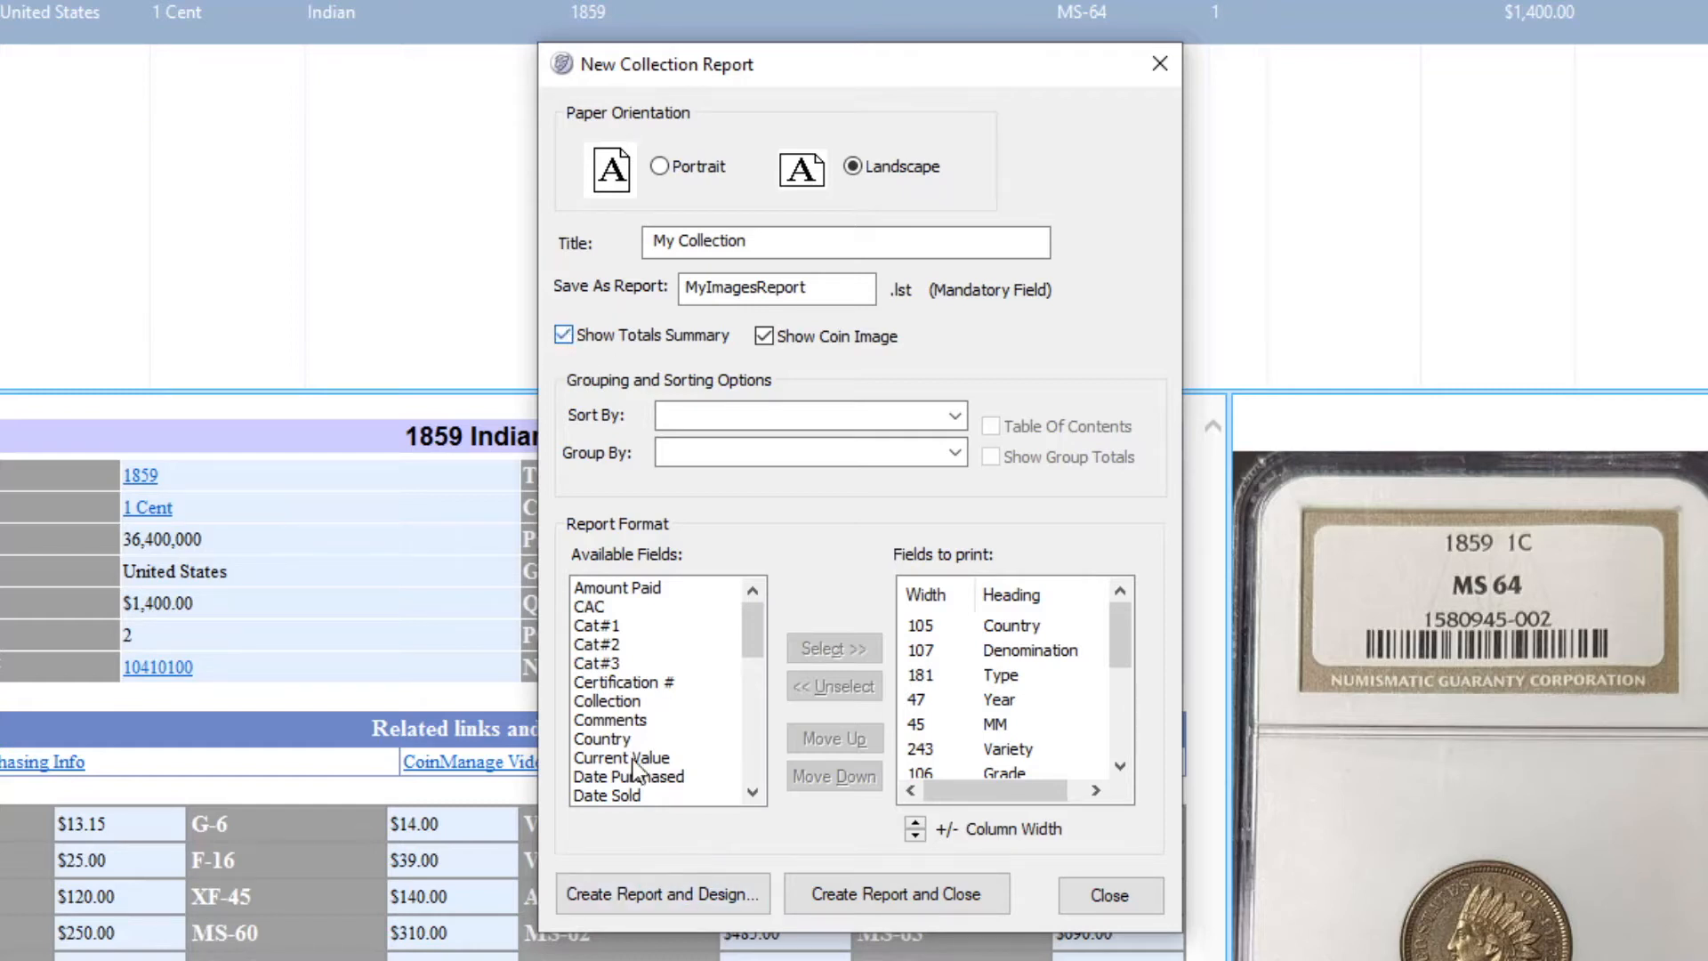
pyautogui.click(663, 894)
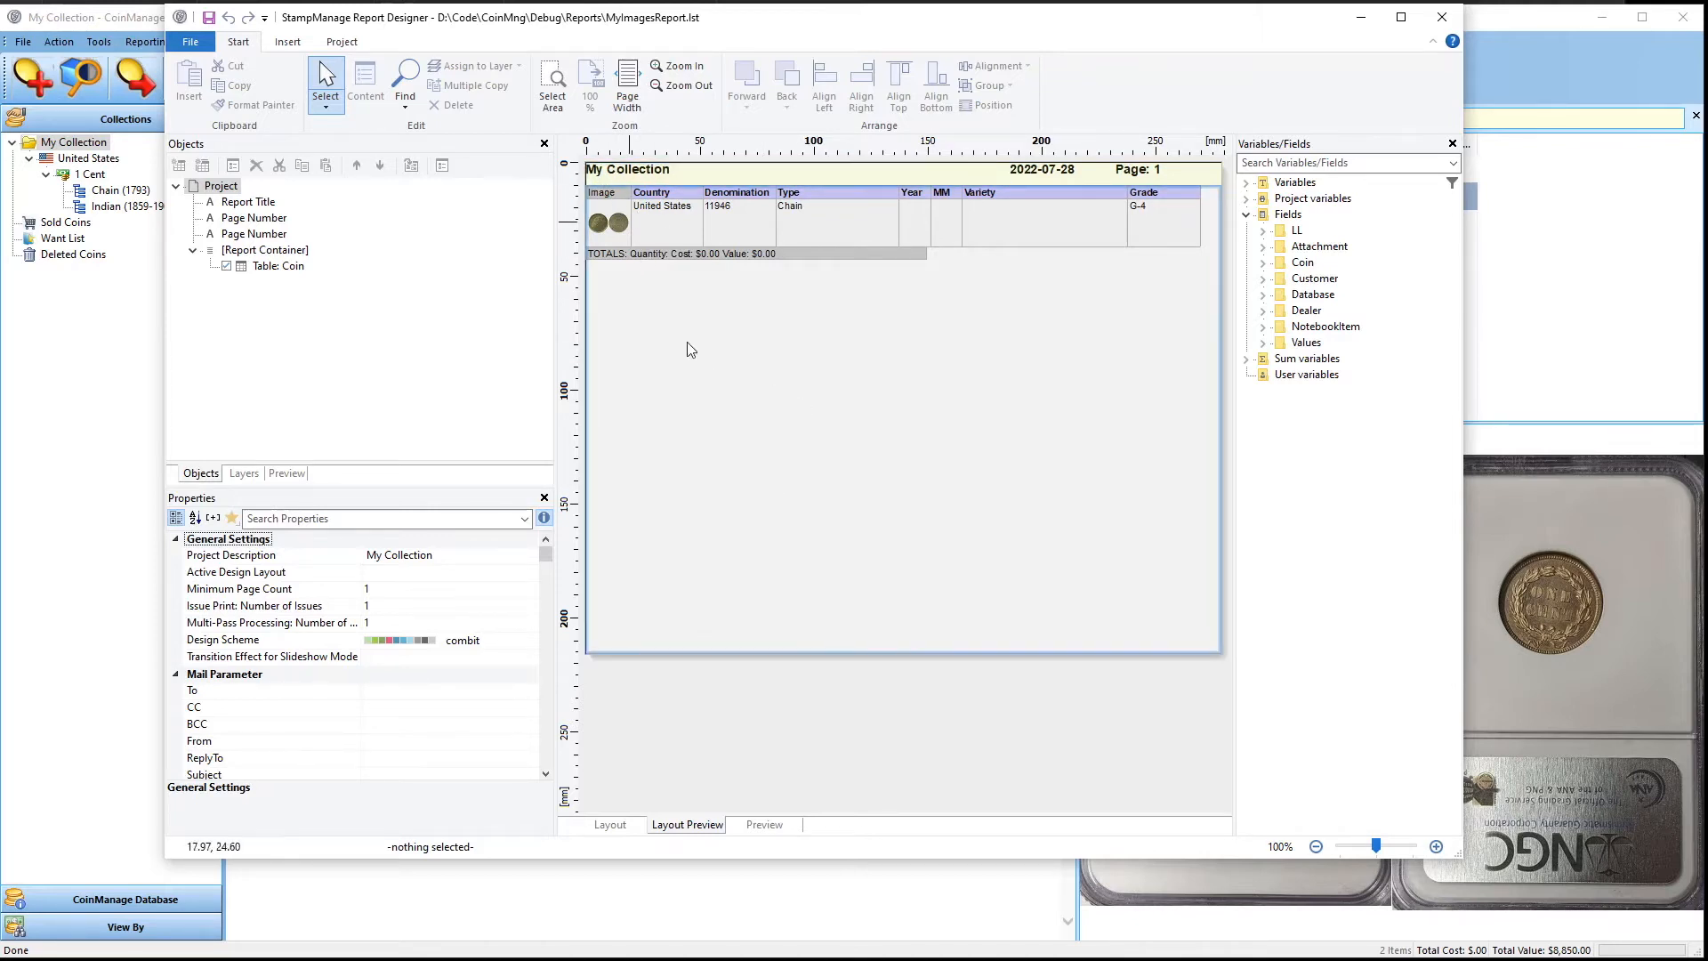
# Step: Inspect the contents formula of the image column in the coin table's data line, leaving the table contents without changes
pyautogui.doubleClick(783, 455)
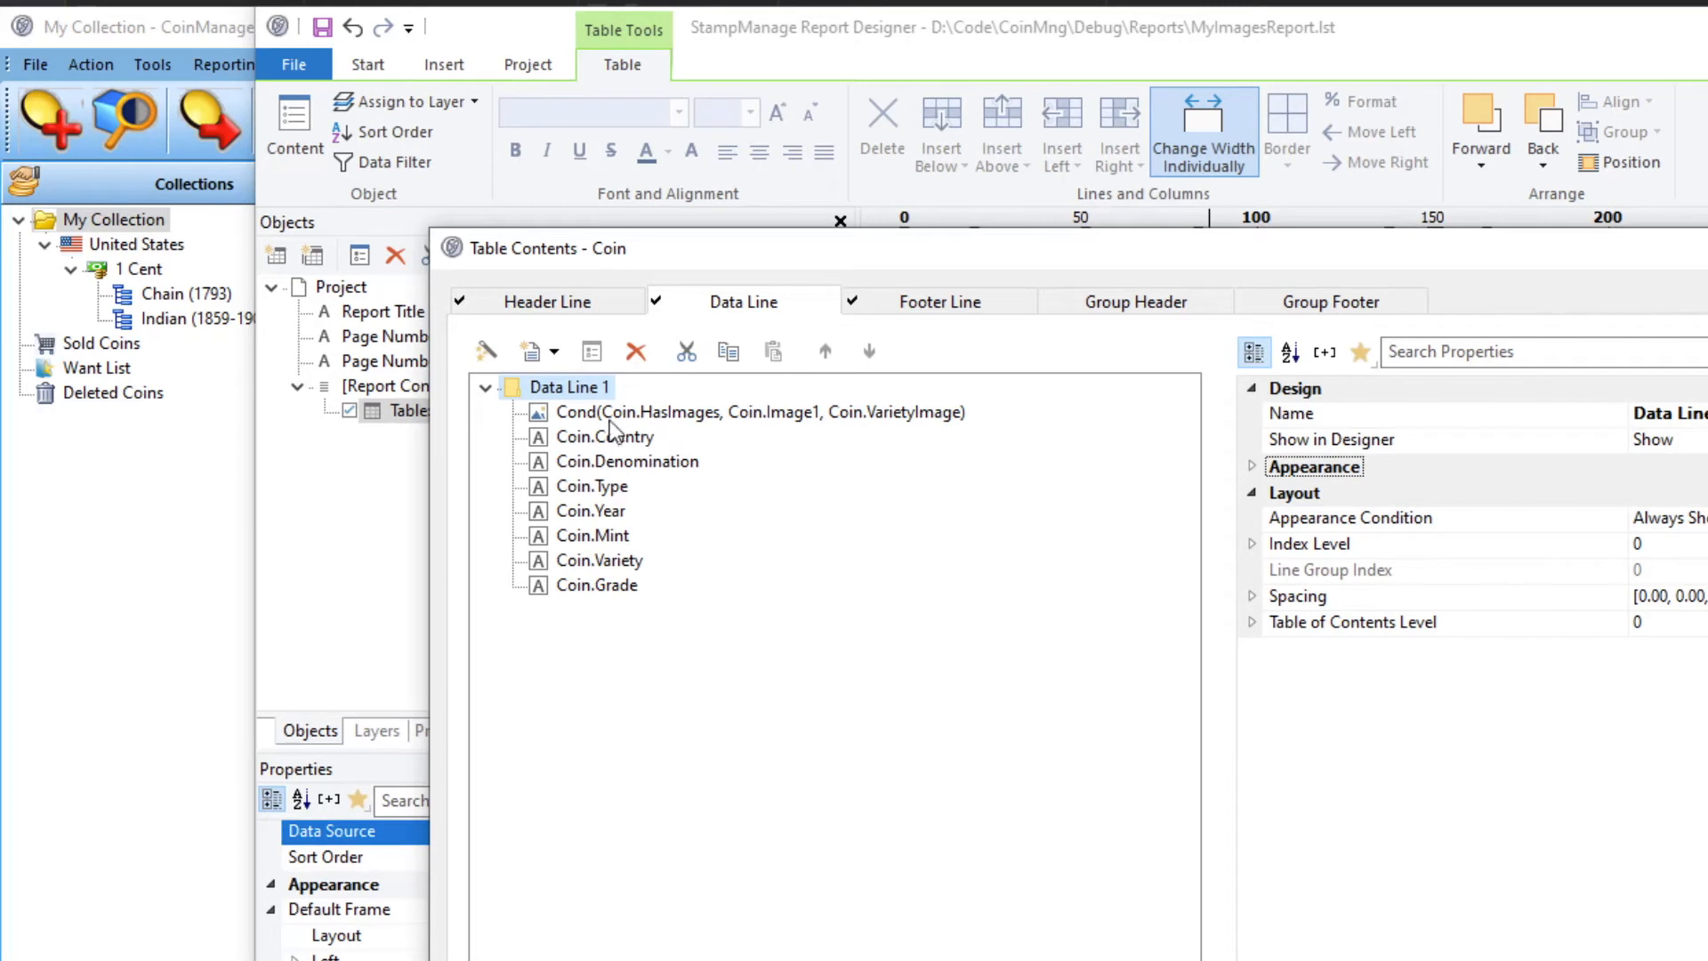
pyautogui.click(660, 418)
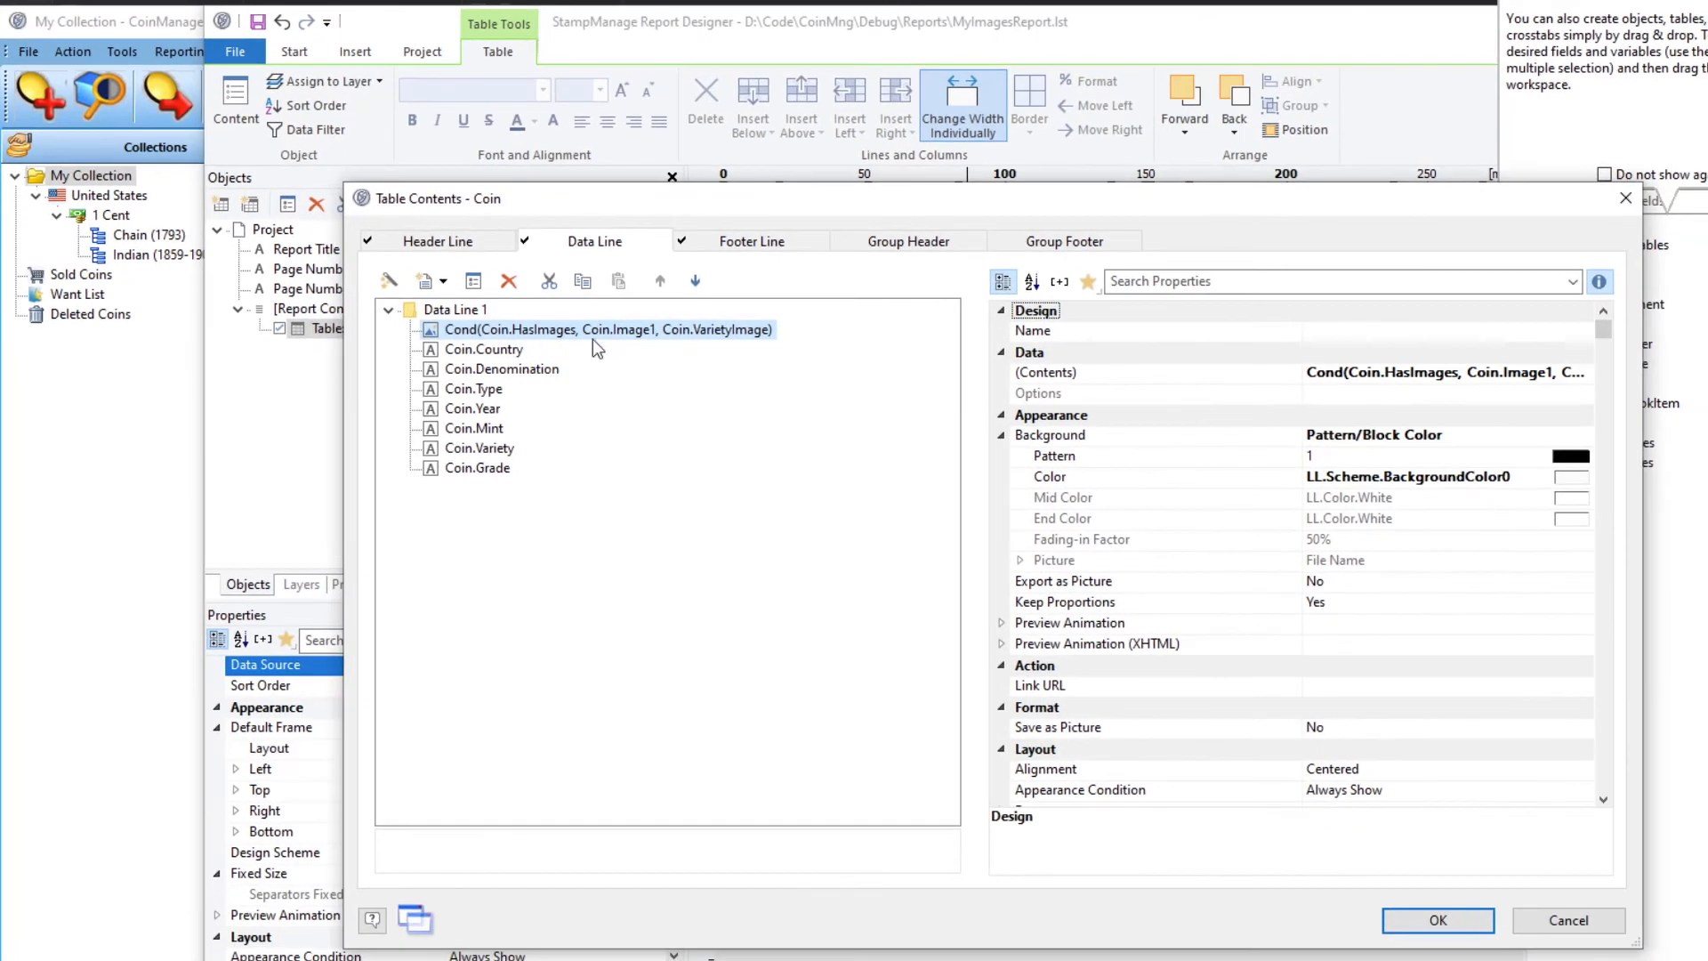
pyautogui.click(1392, 376)
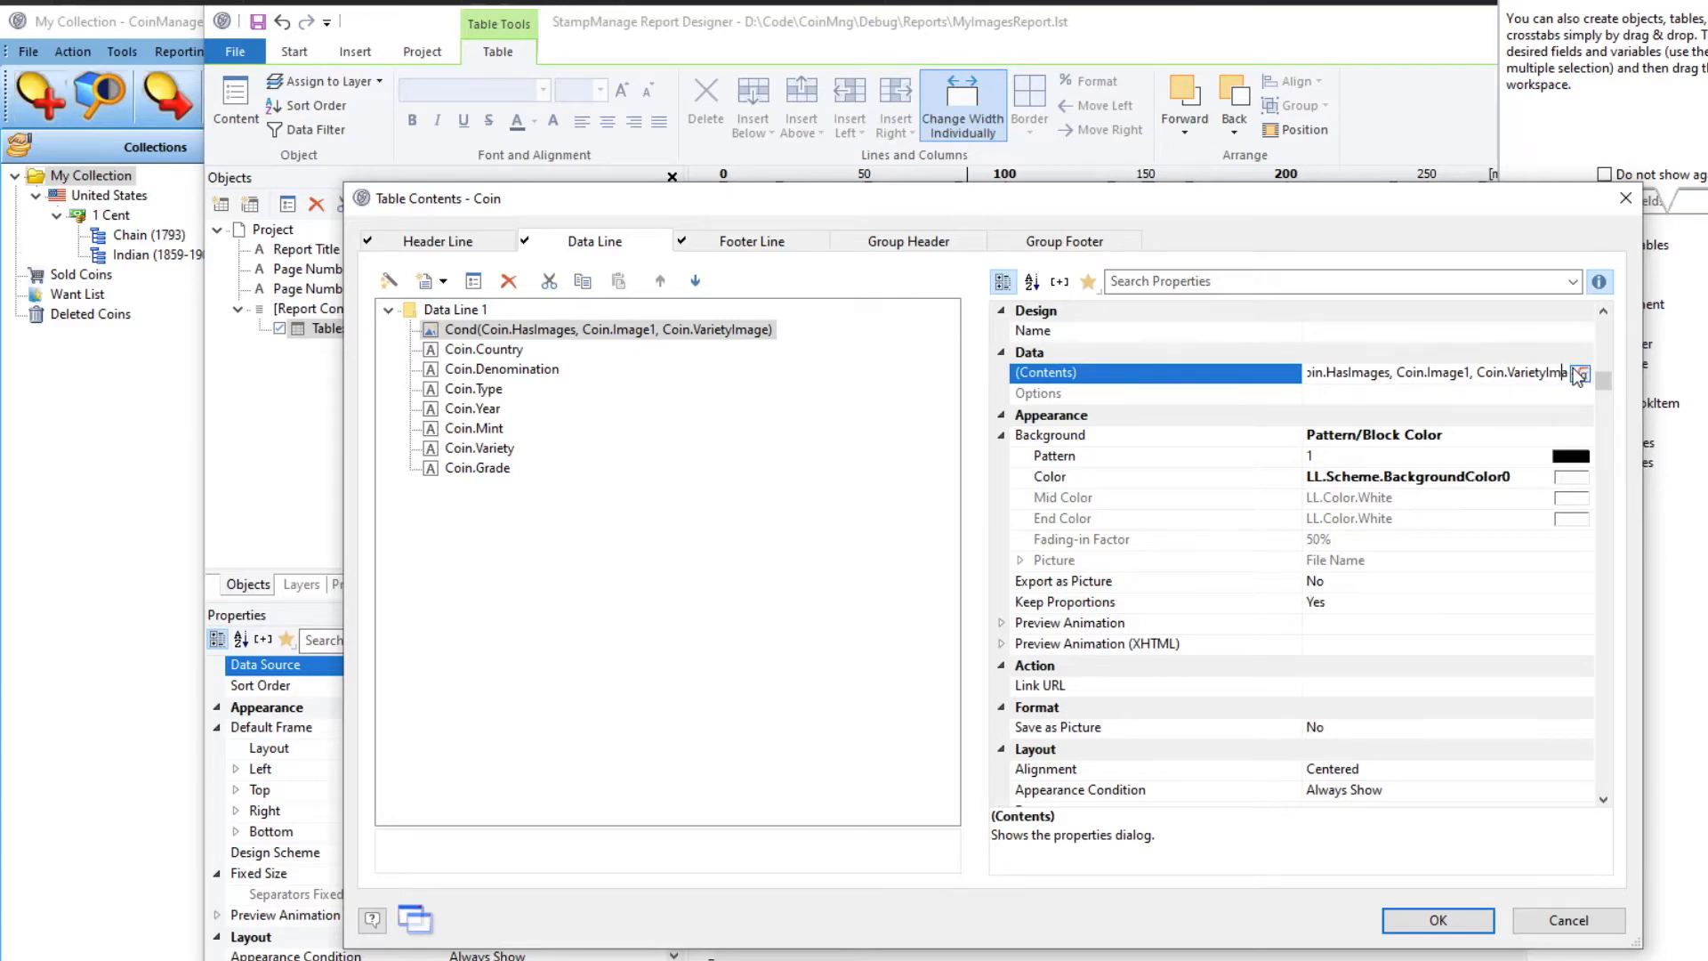
pyautogui.press('Right')
pyautogui.press('Right')
pyautogui.press('Right')
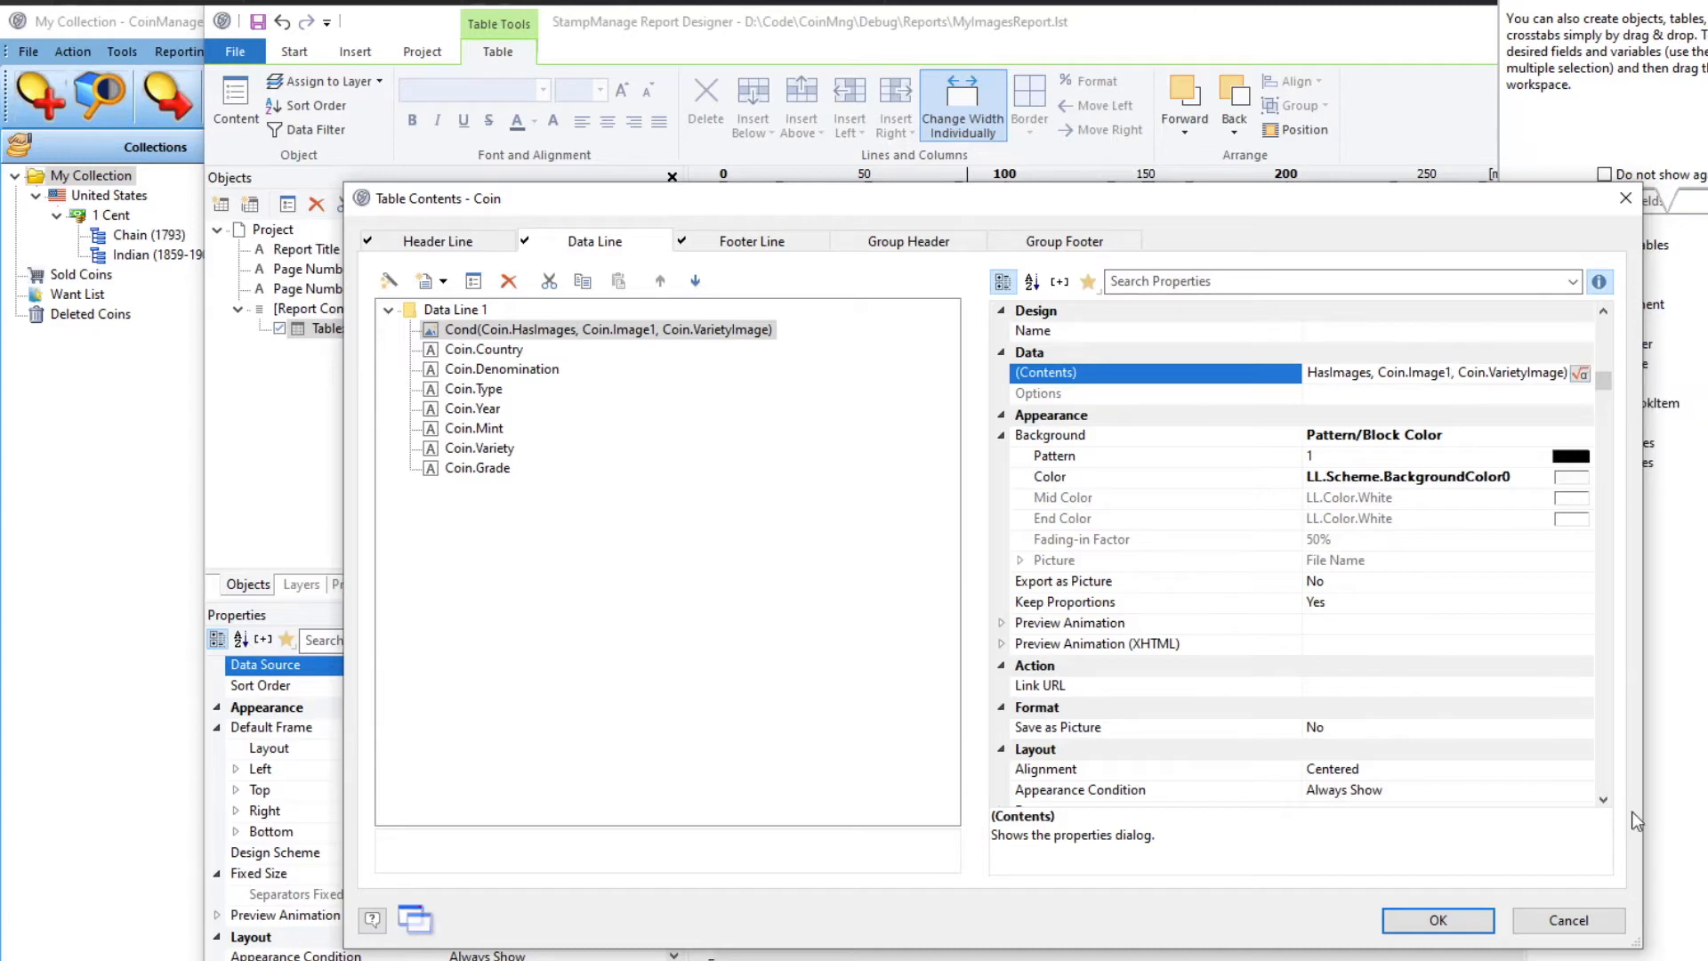
pyautogui.click(1568, 922)
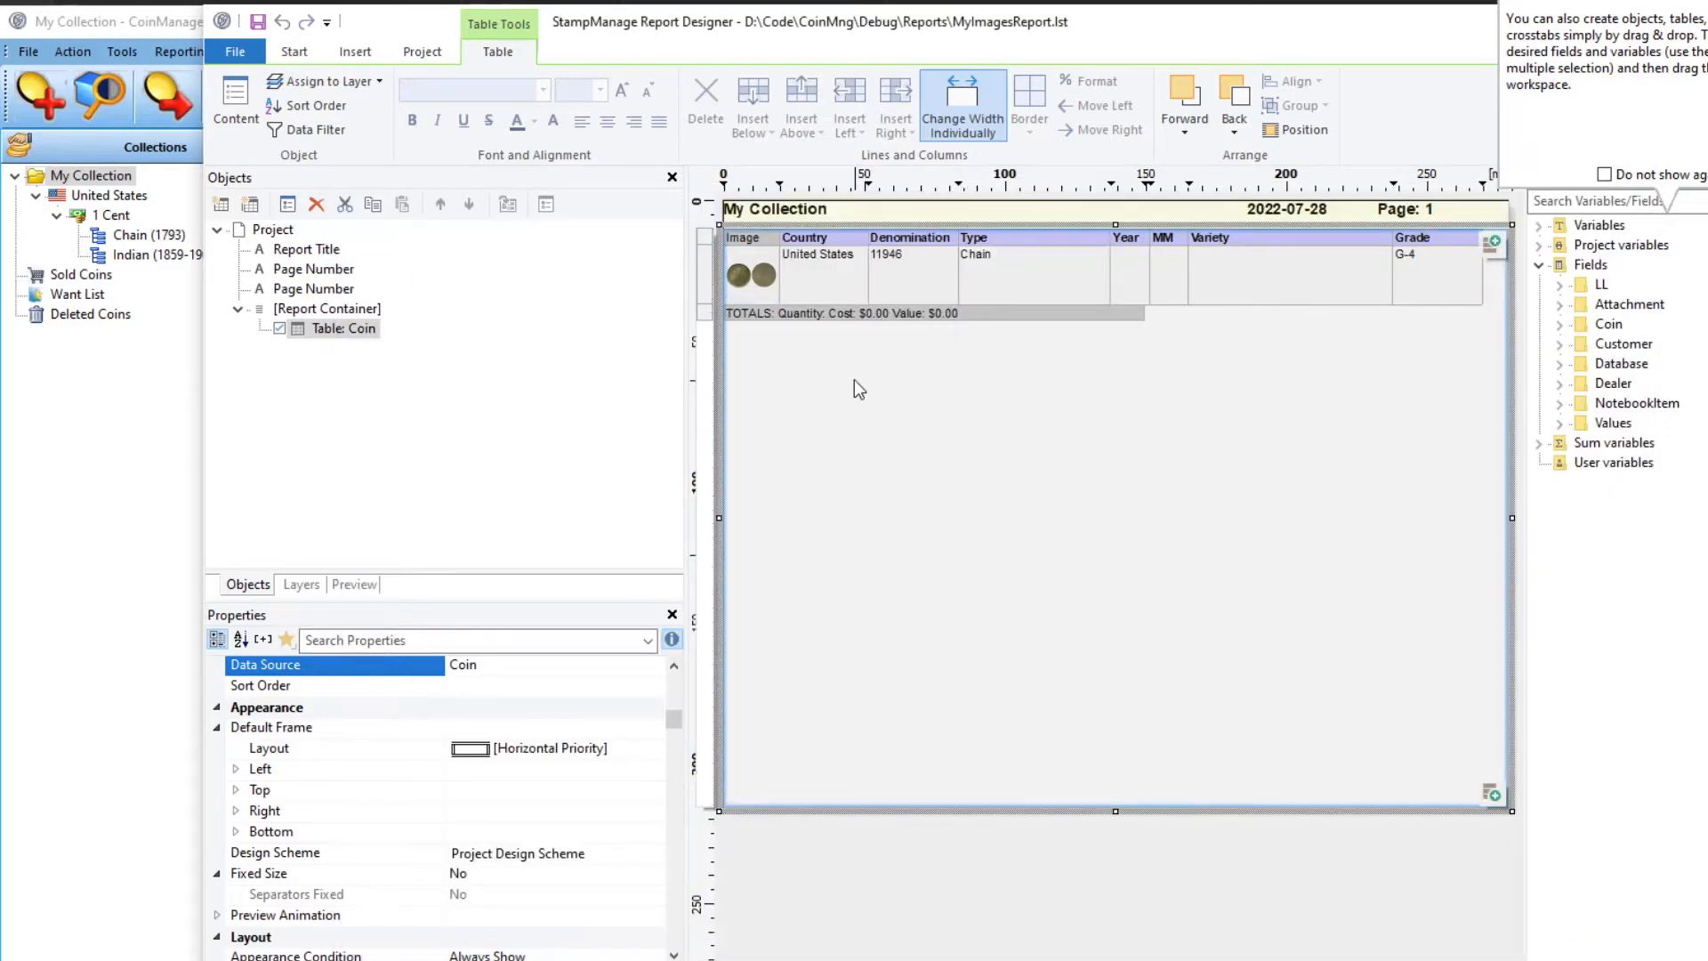
# Step: Duplicate the image column in the coin table's data line, reducing the columns to fit the printable area
pyautogui.doubleClick(873, 415)
pyautogui.click(657, 335)
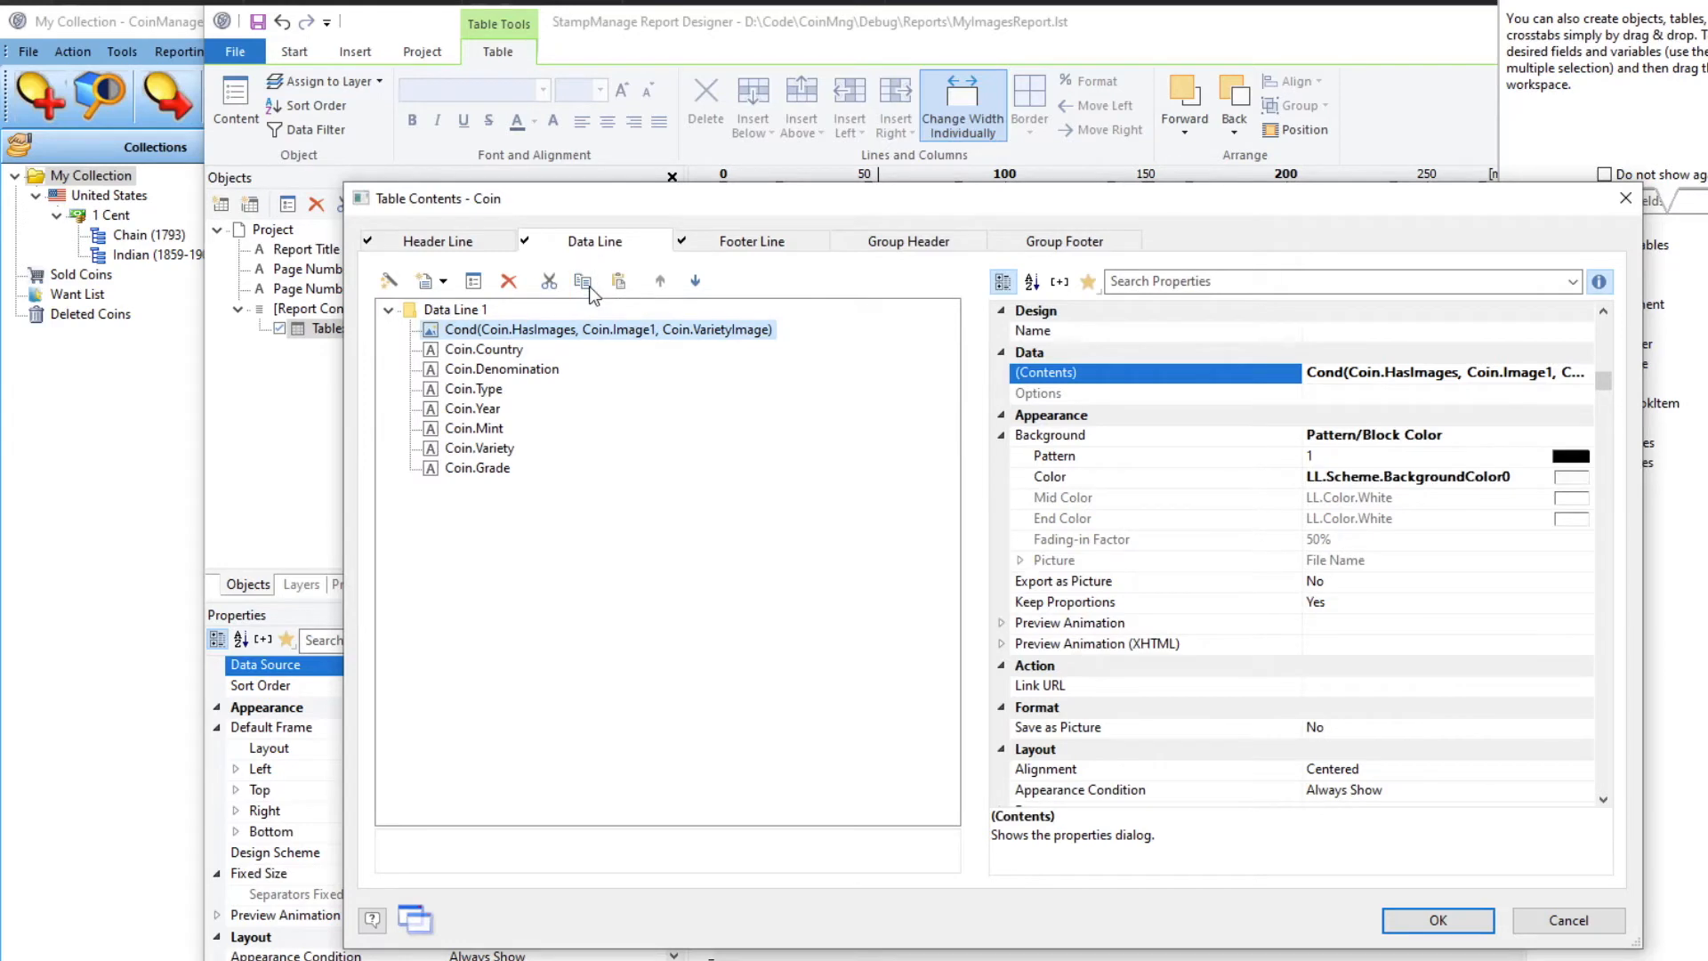
pyautogui.click(619, 282)
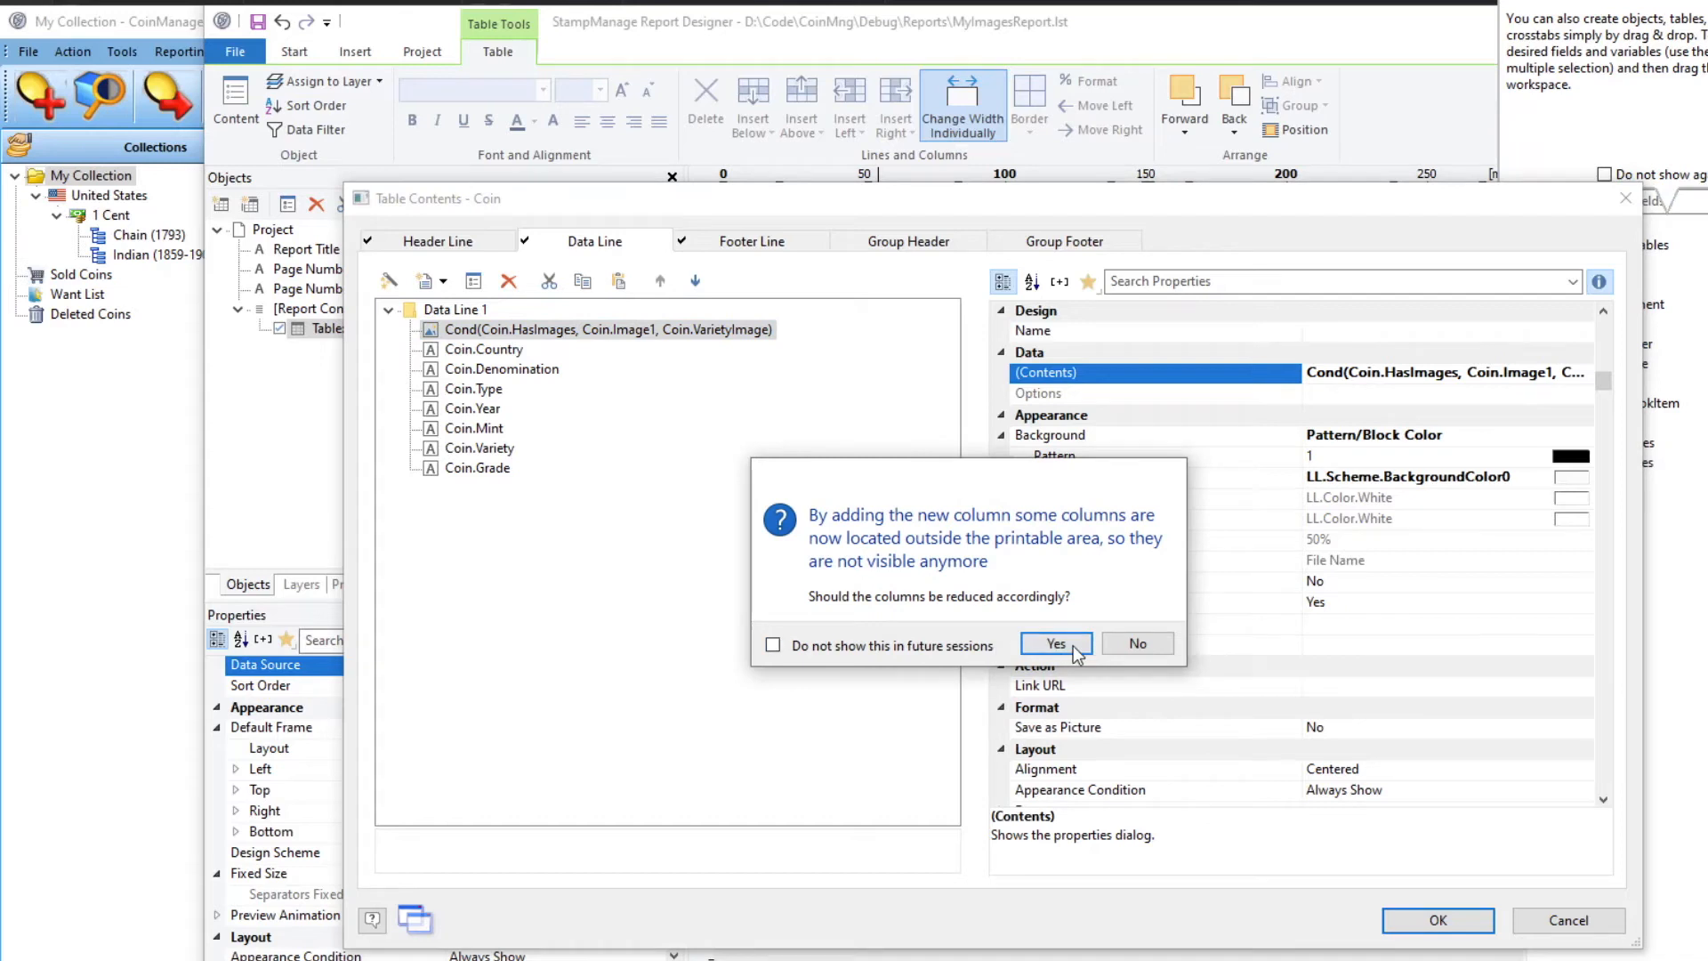
pyautogui.click(1056, 643)
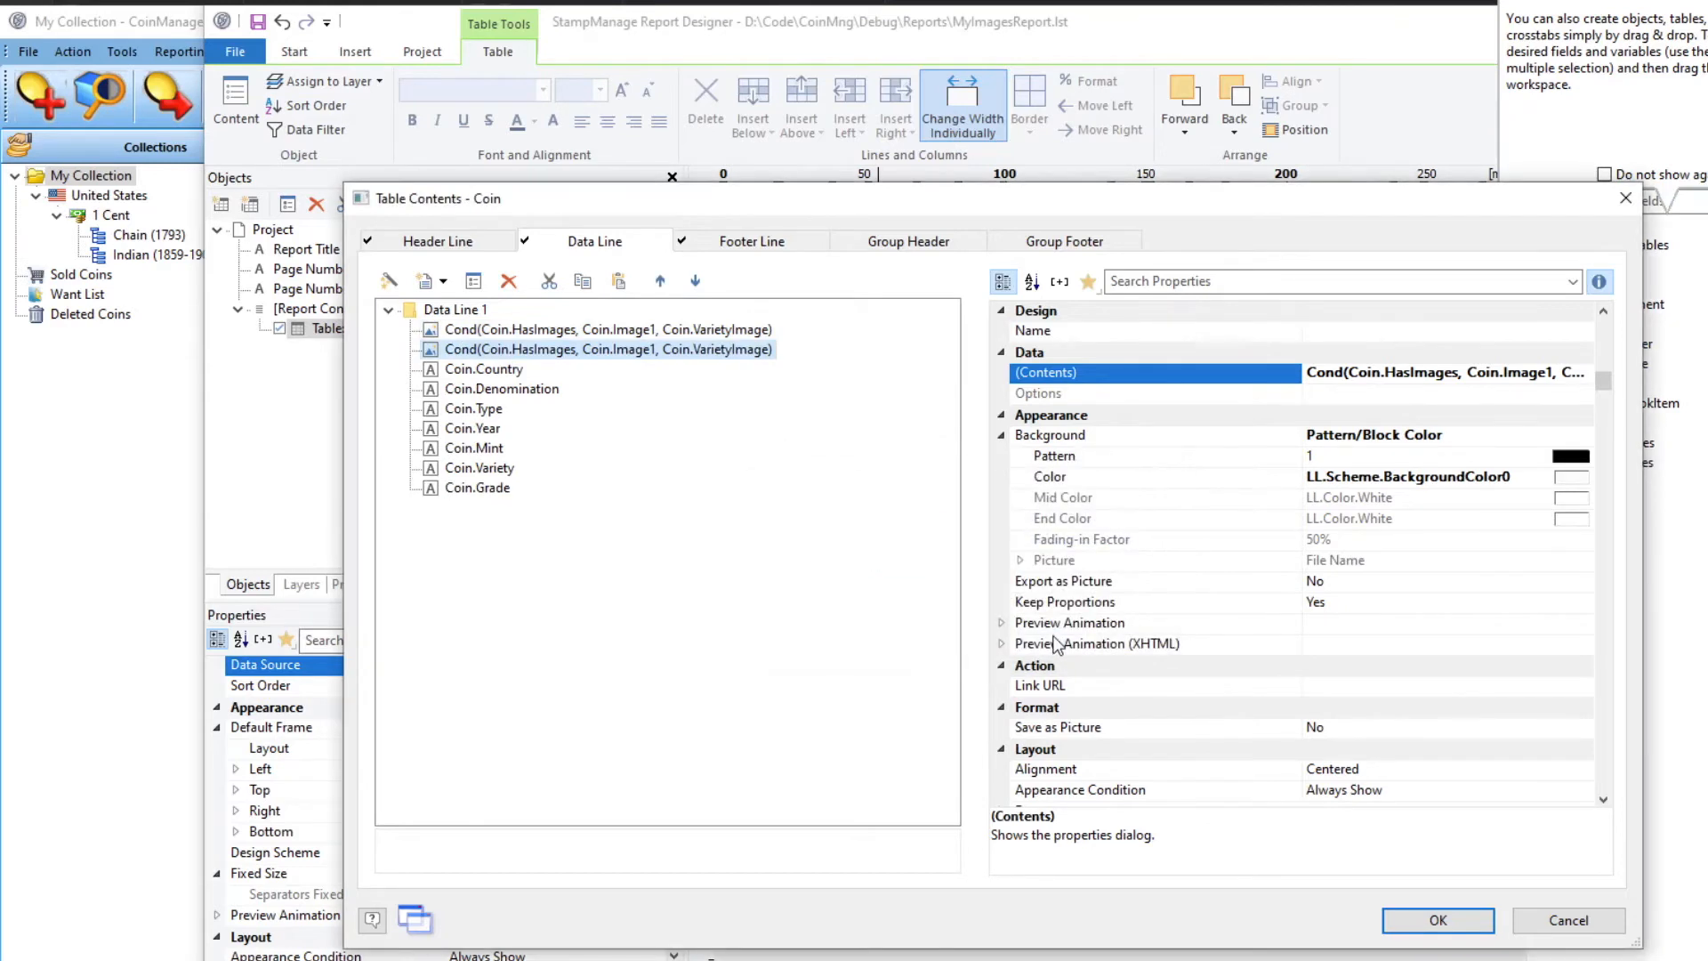
# Step: Replace the formula of the duplicated image column in the data line with Coin.Image2
pyautogui.doubleClick(610, 352)
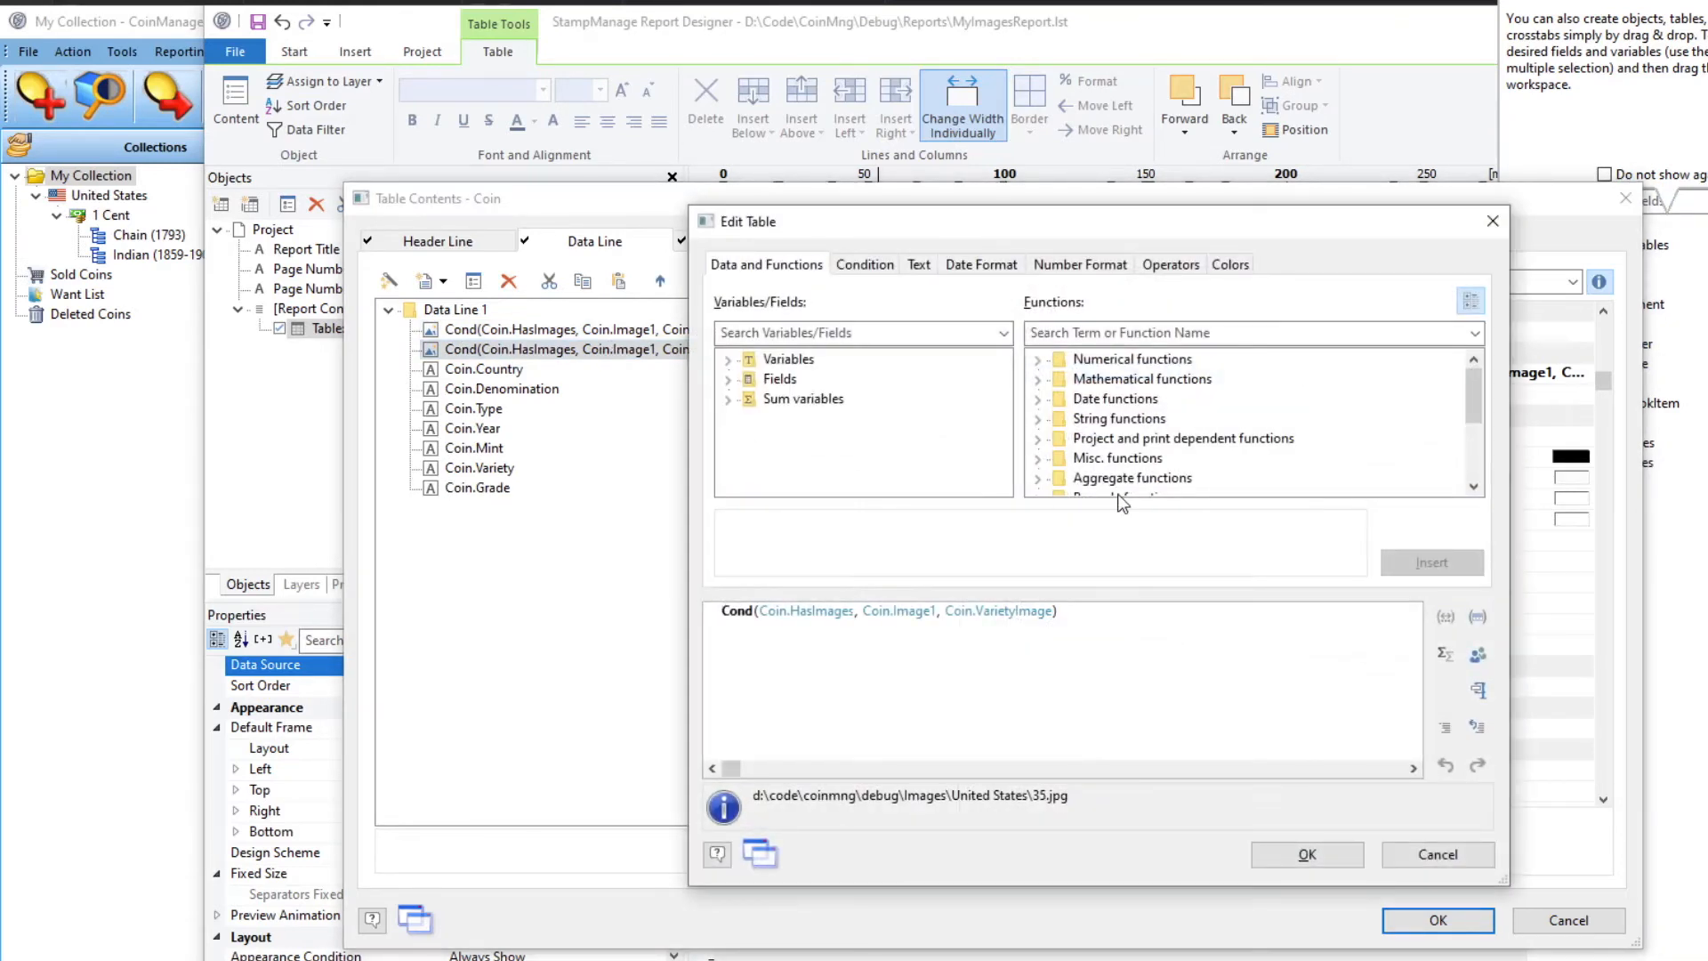
pyautogui.click(937, 611)
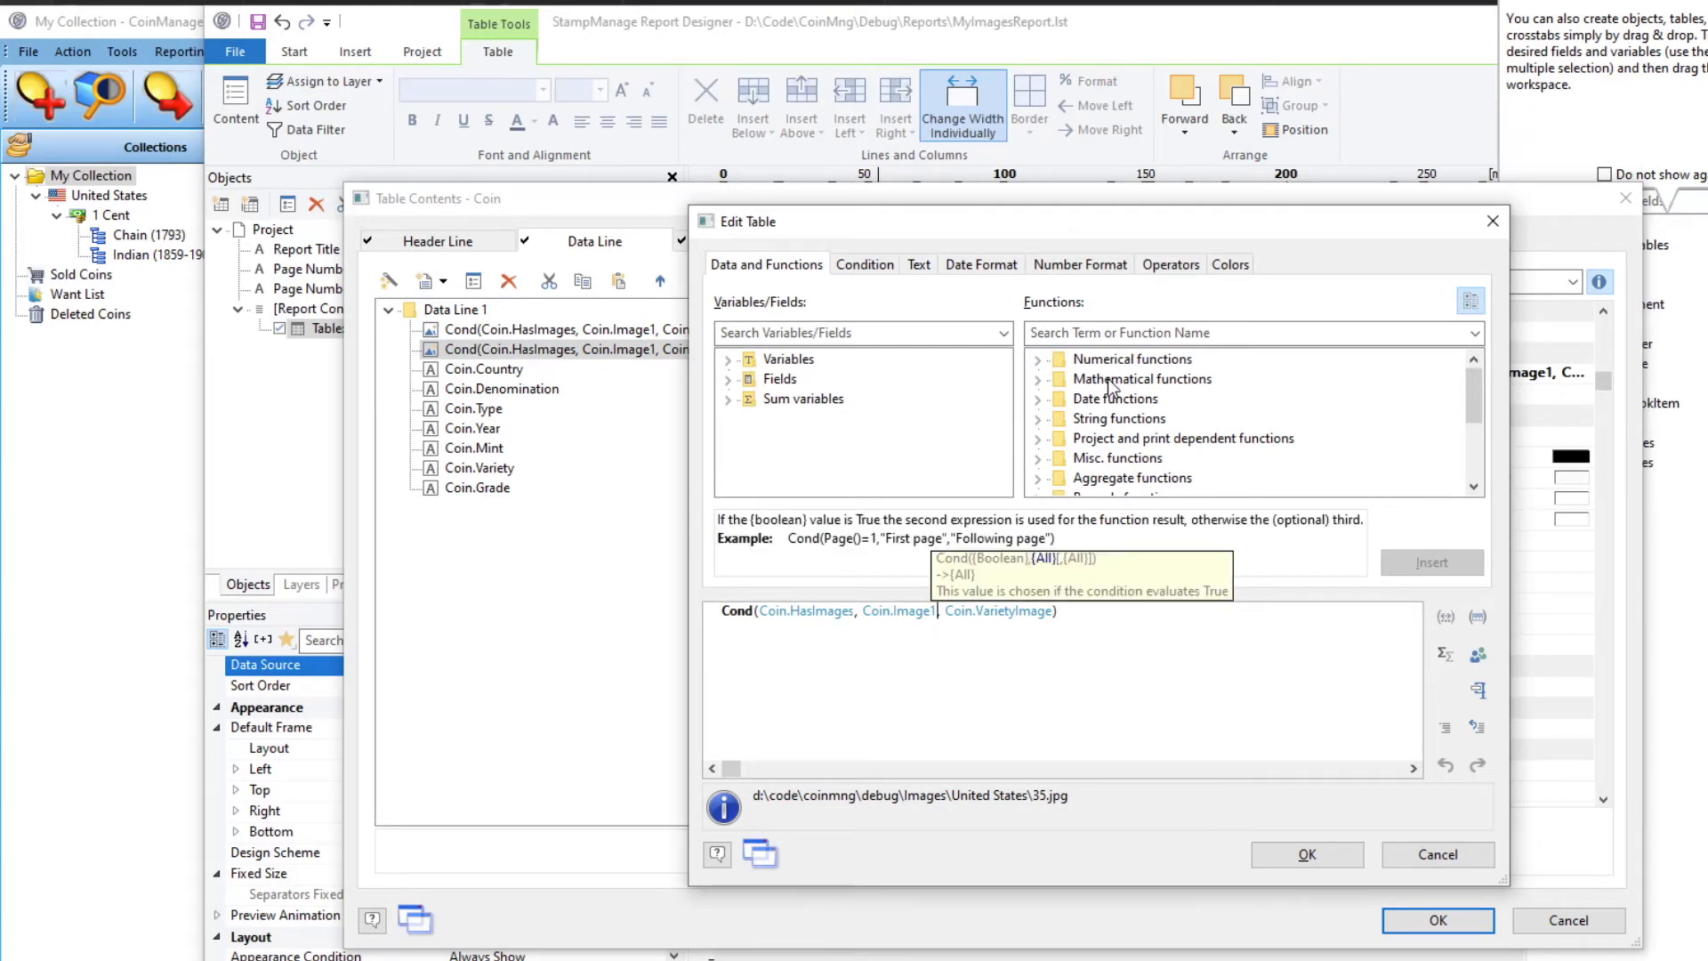
pyautogui.hotkey('ctrl', 'a')
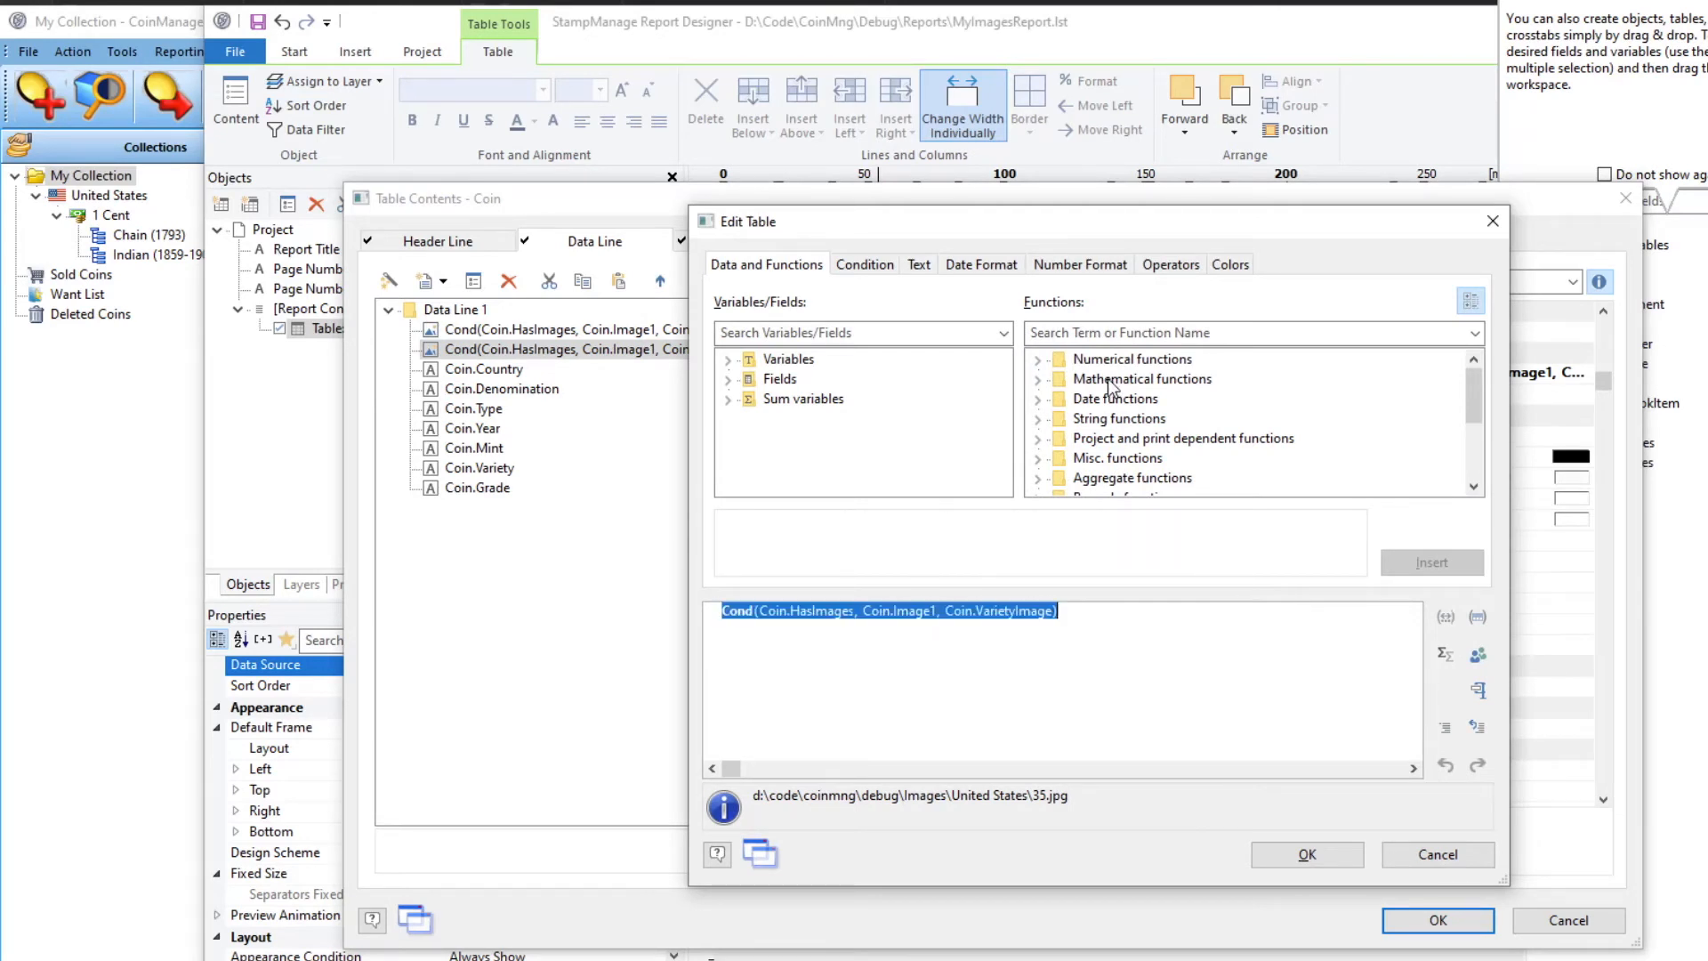
pyautogui.press('Delete')
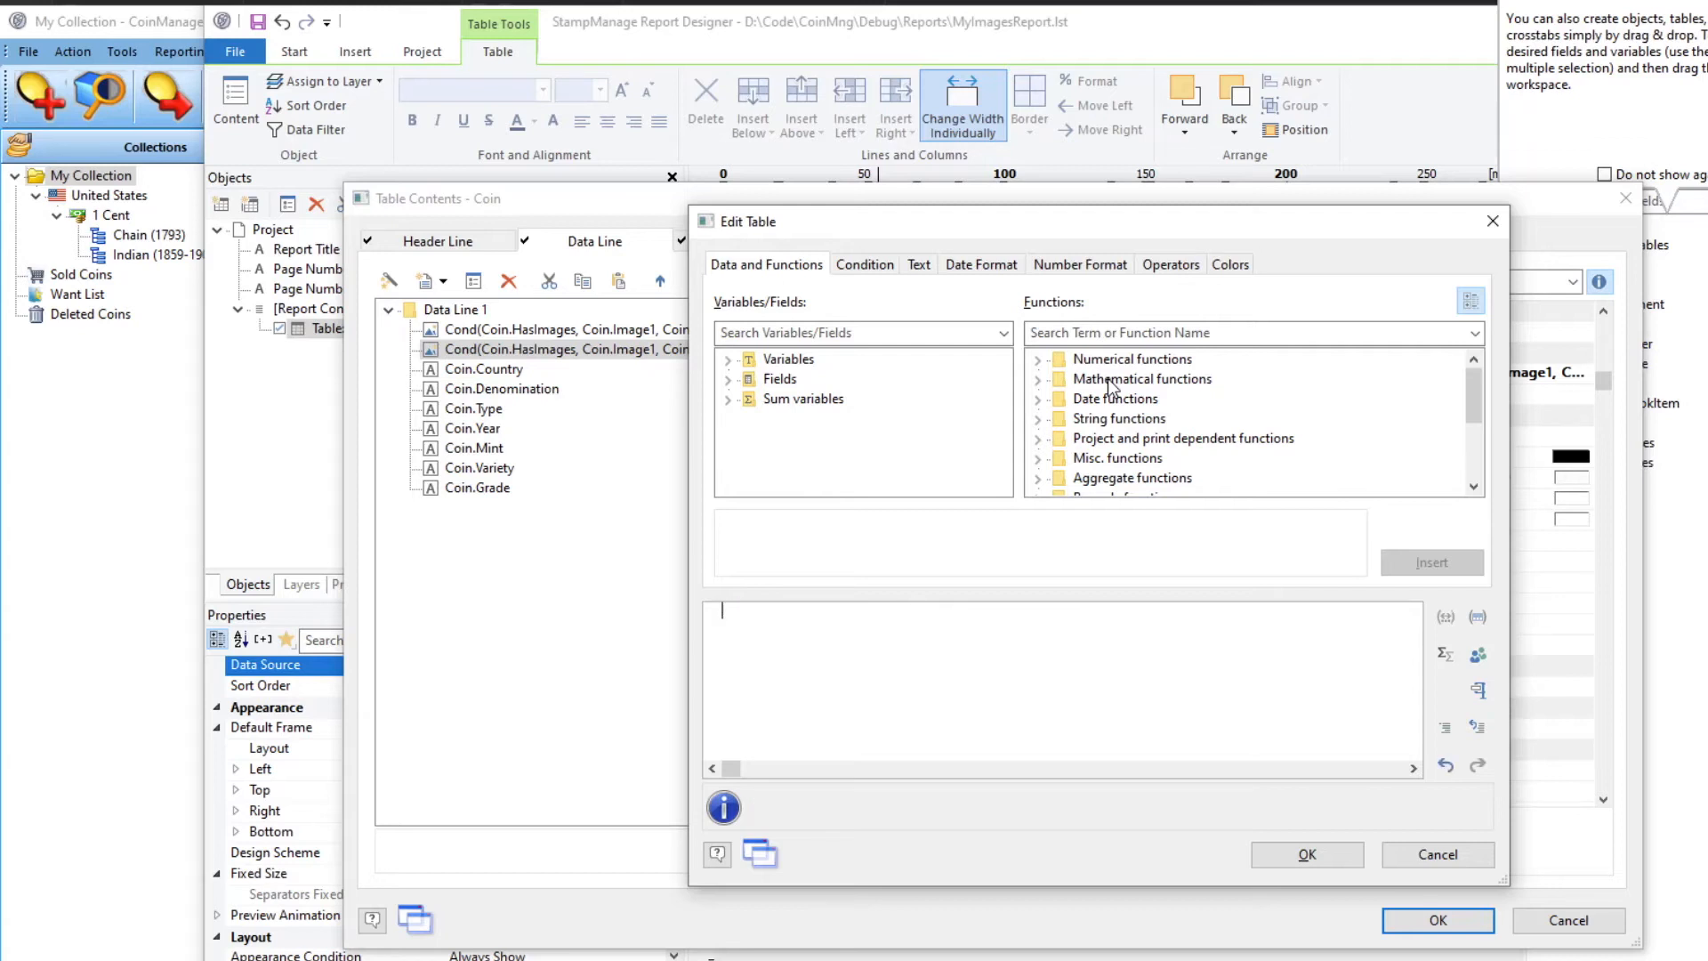
pyautogui.write('Coin.')
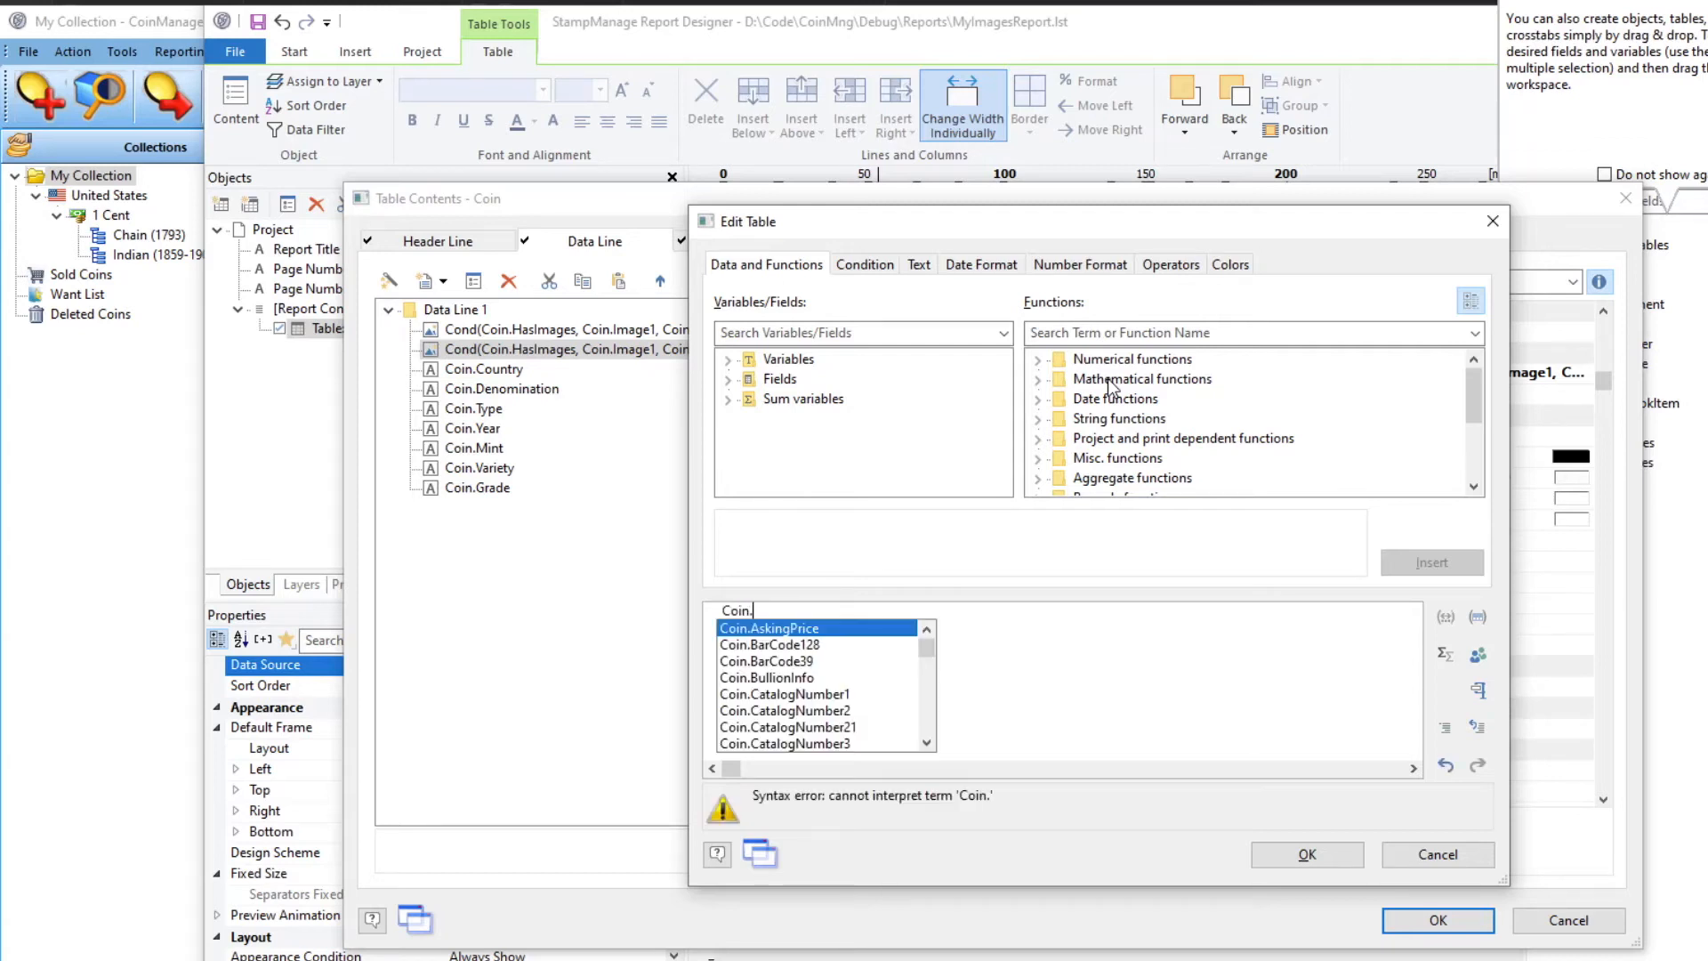
pyautogui.write('Image2')
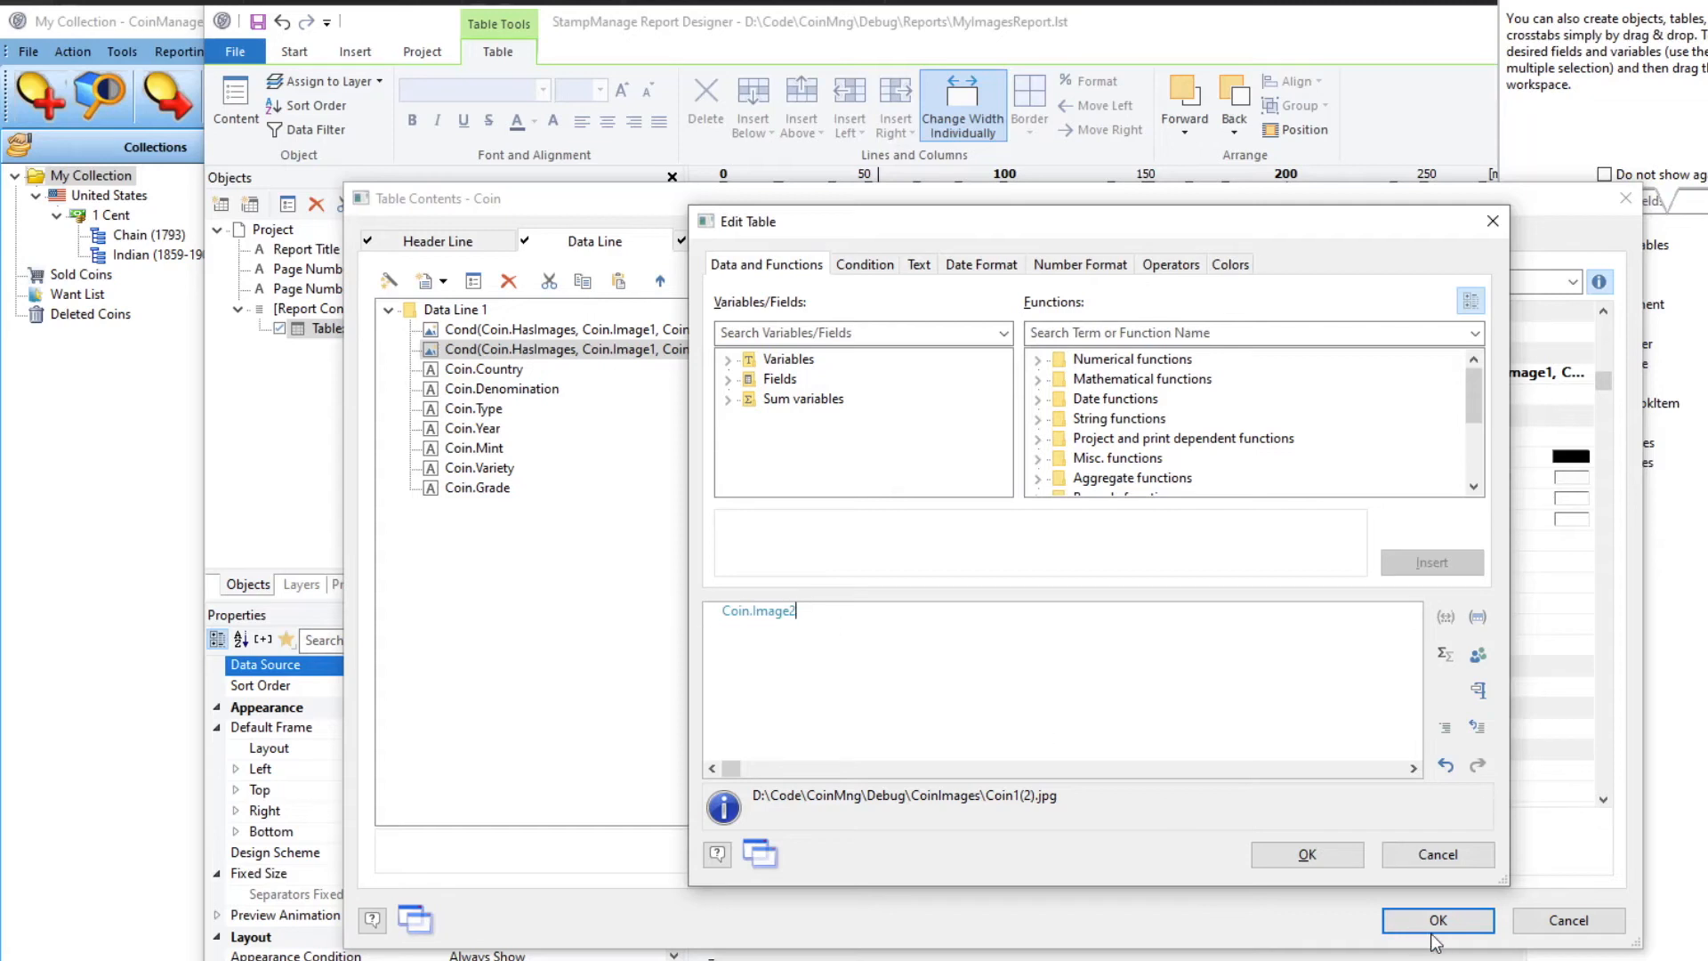
pyautogui.click(1307, 854)
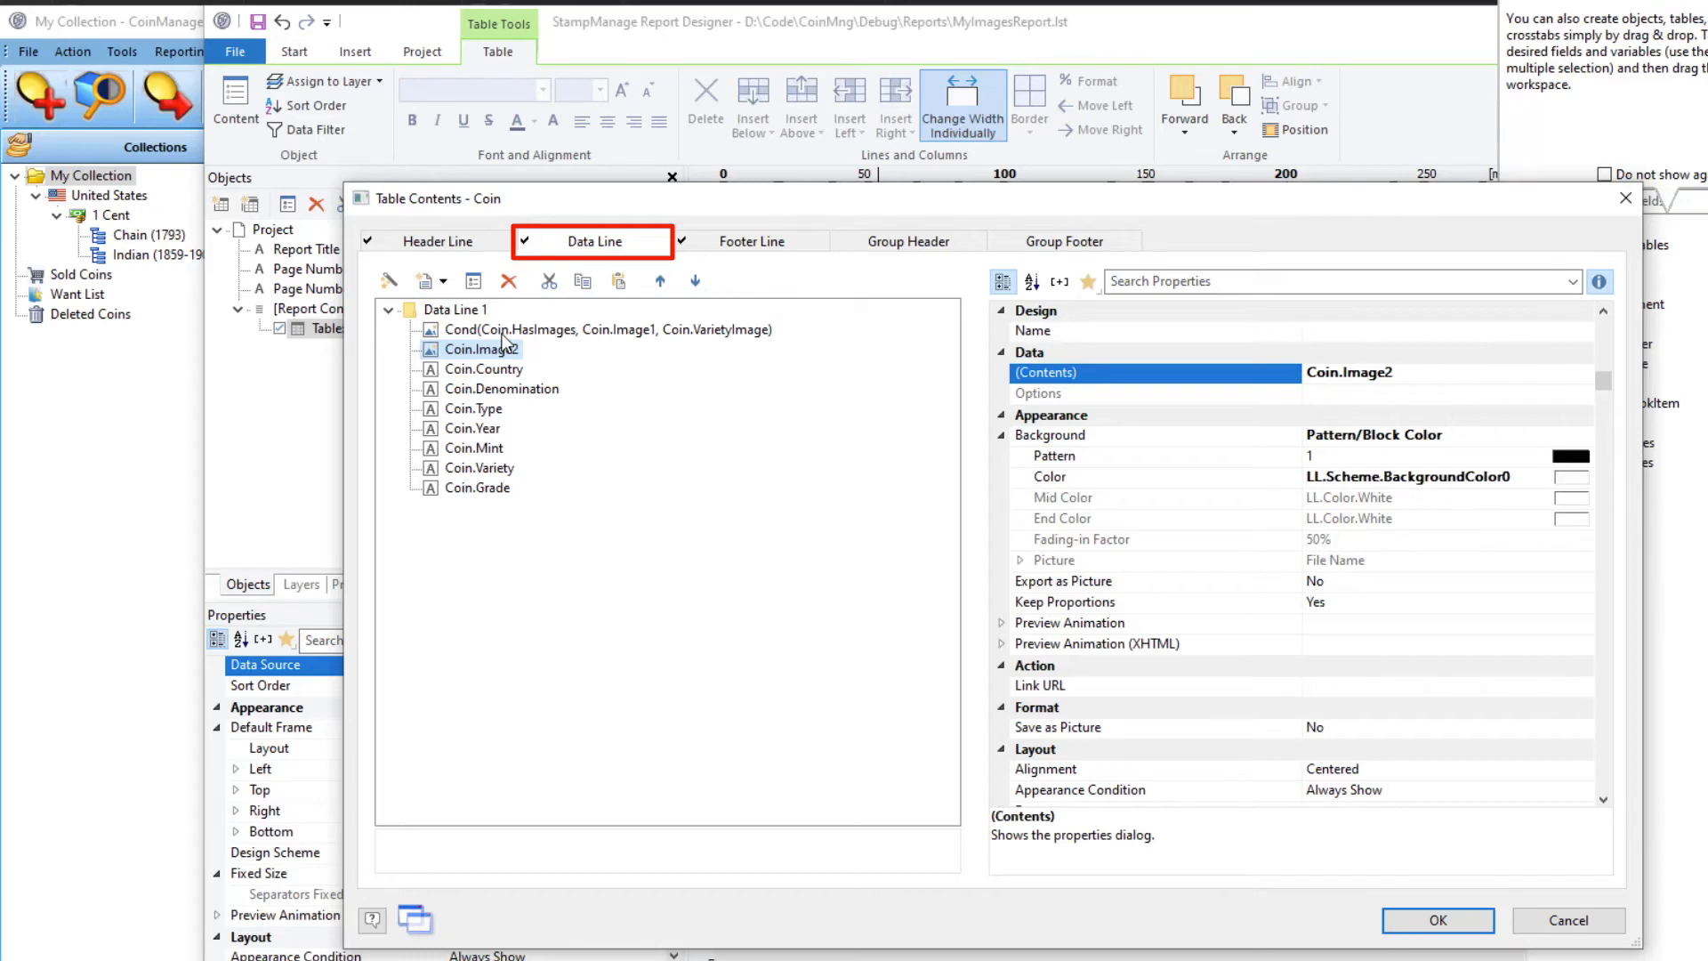
# Step: Duplicate the 'Image' heading in the table's header line, reducing the columns to fit the printable area
pyautogui.click(428, 247)
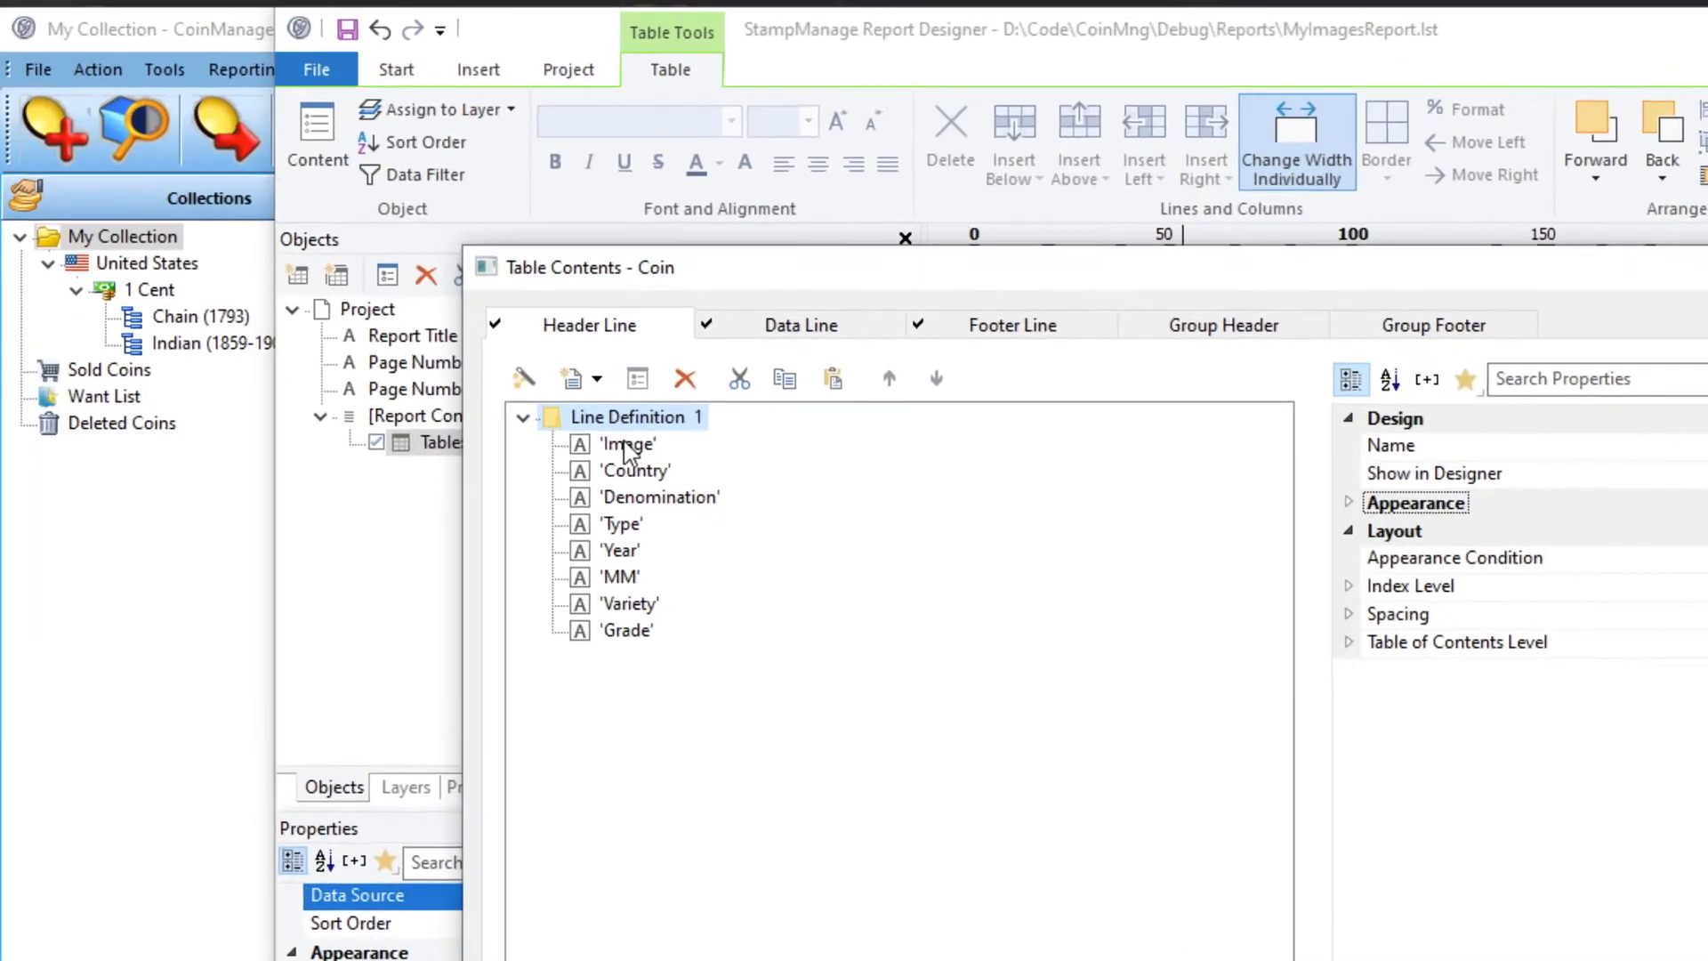
pyautogui.click(463, 328)
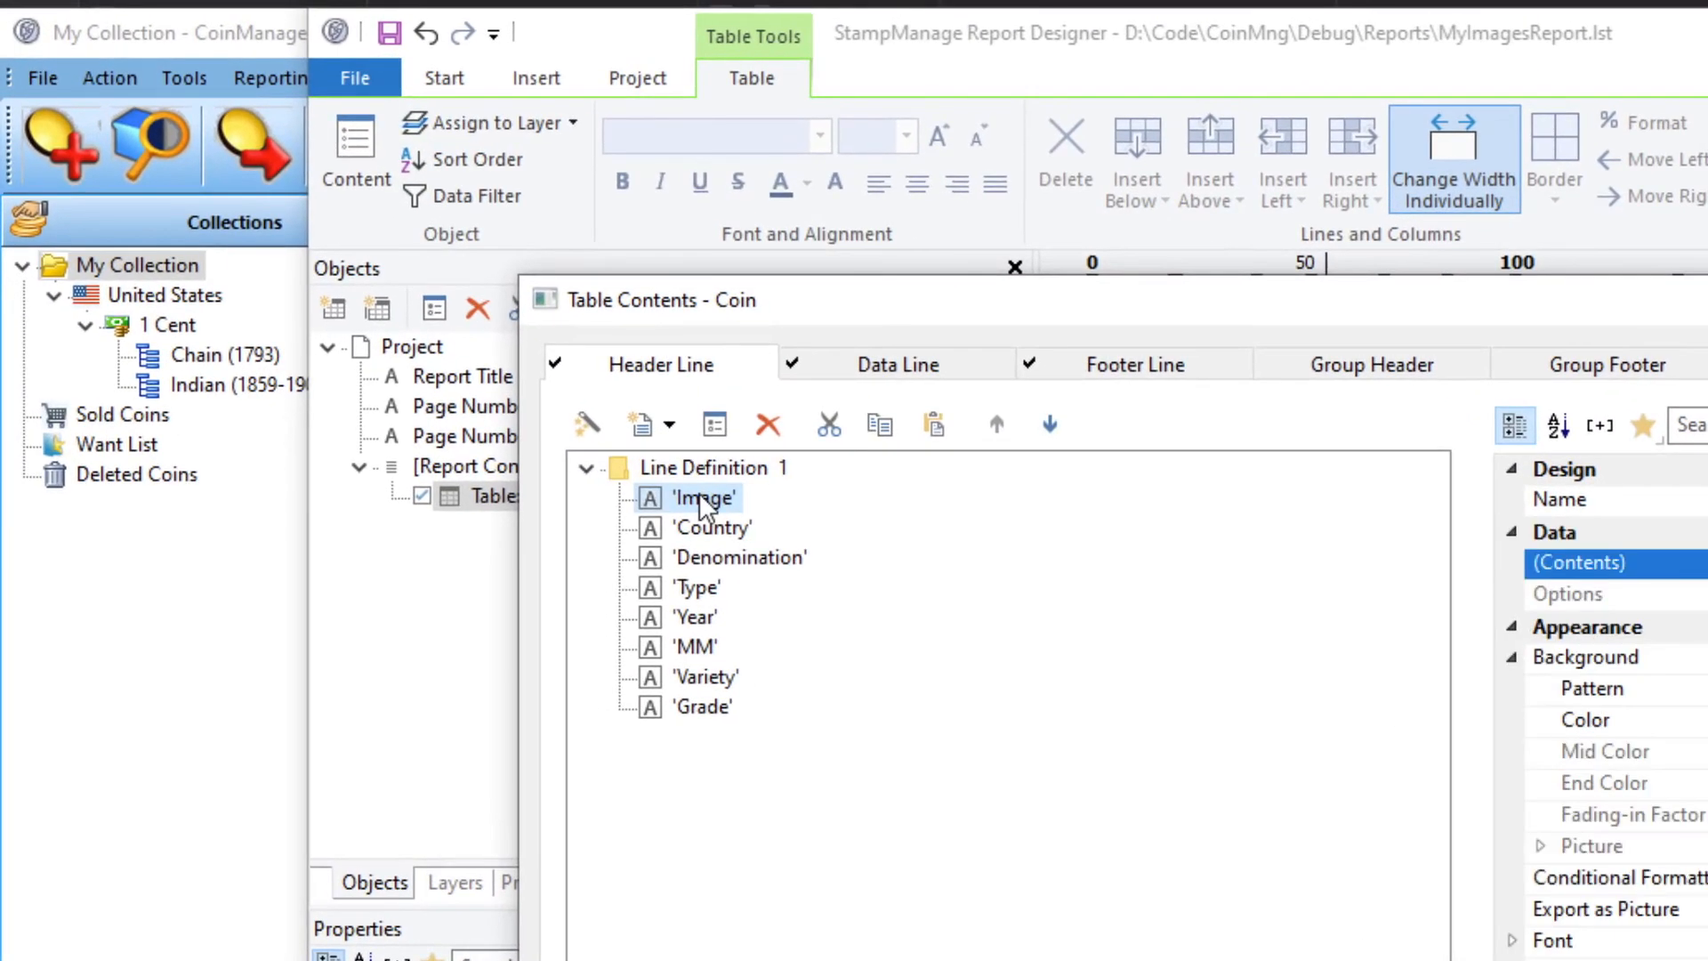
pyautogui.click(881, 425)
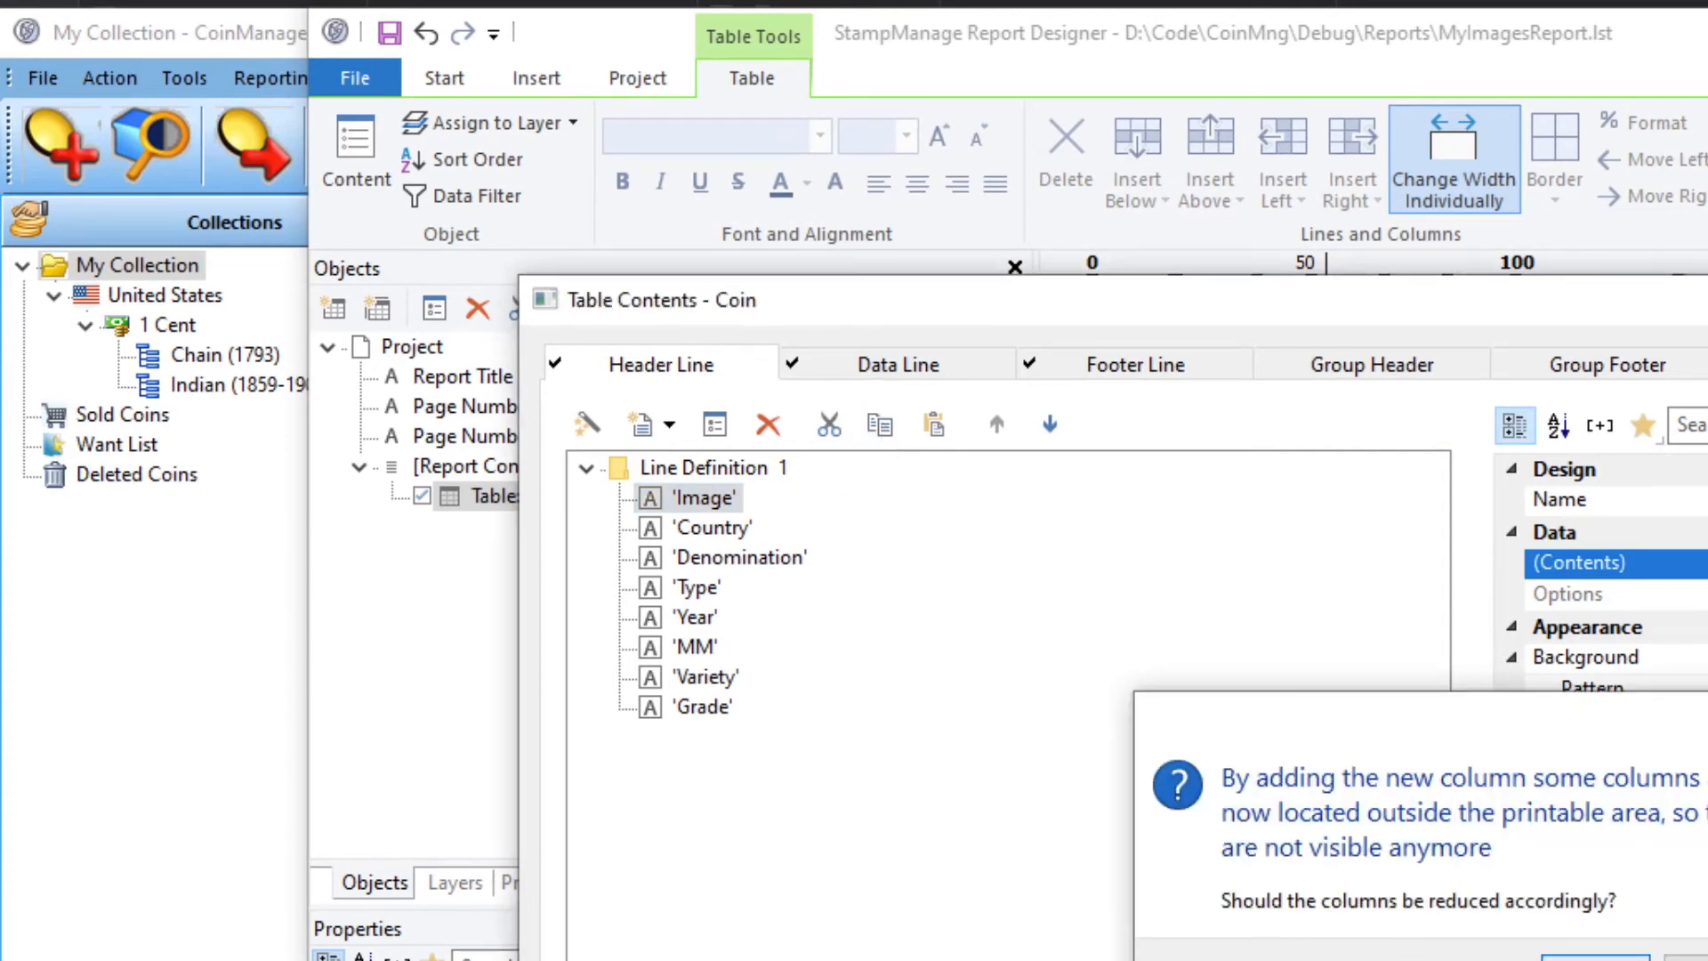
pyautogui.click(1595, 958)
# Step: Change the duplicated heading's text to 'Image 2' and apply the table contents changes
pyautogui.doubleClick(702, 525)
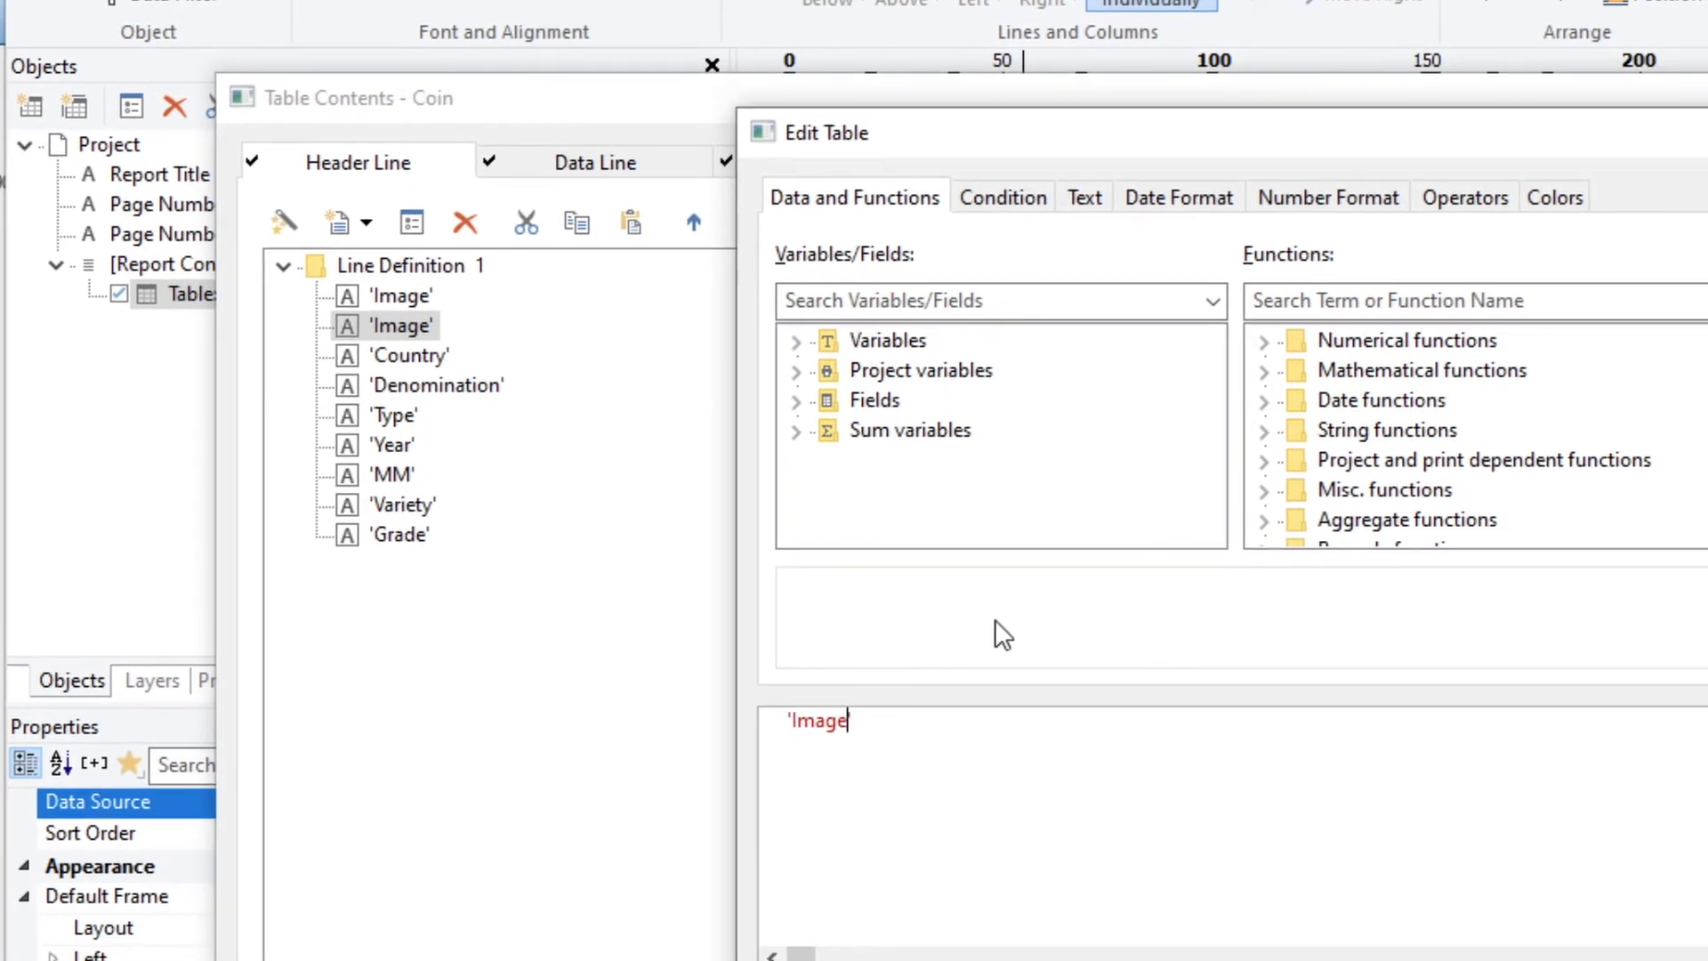
pyautogui.write('2')
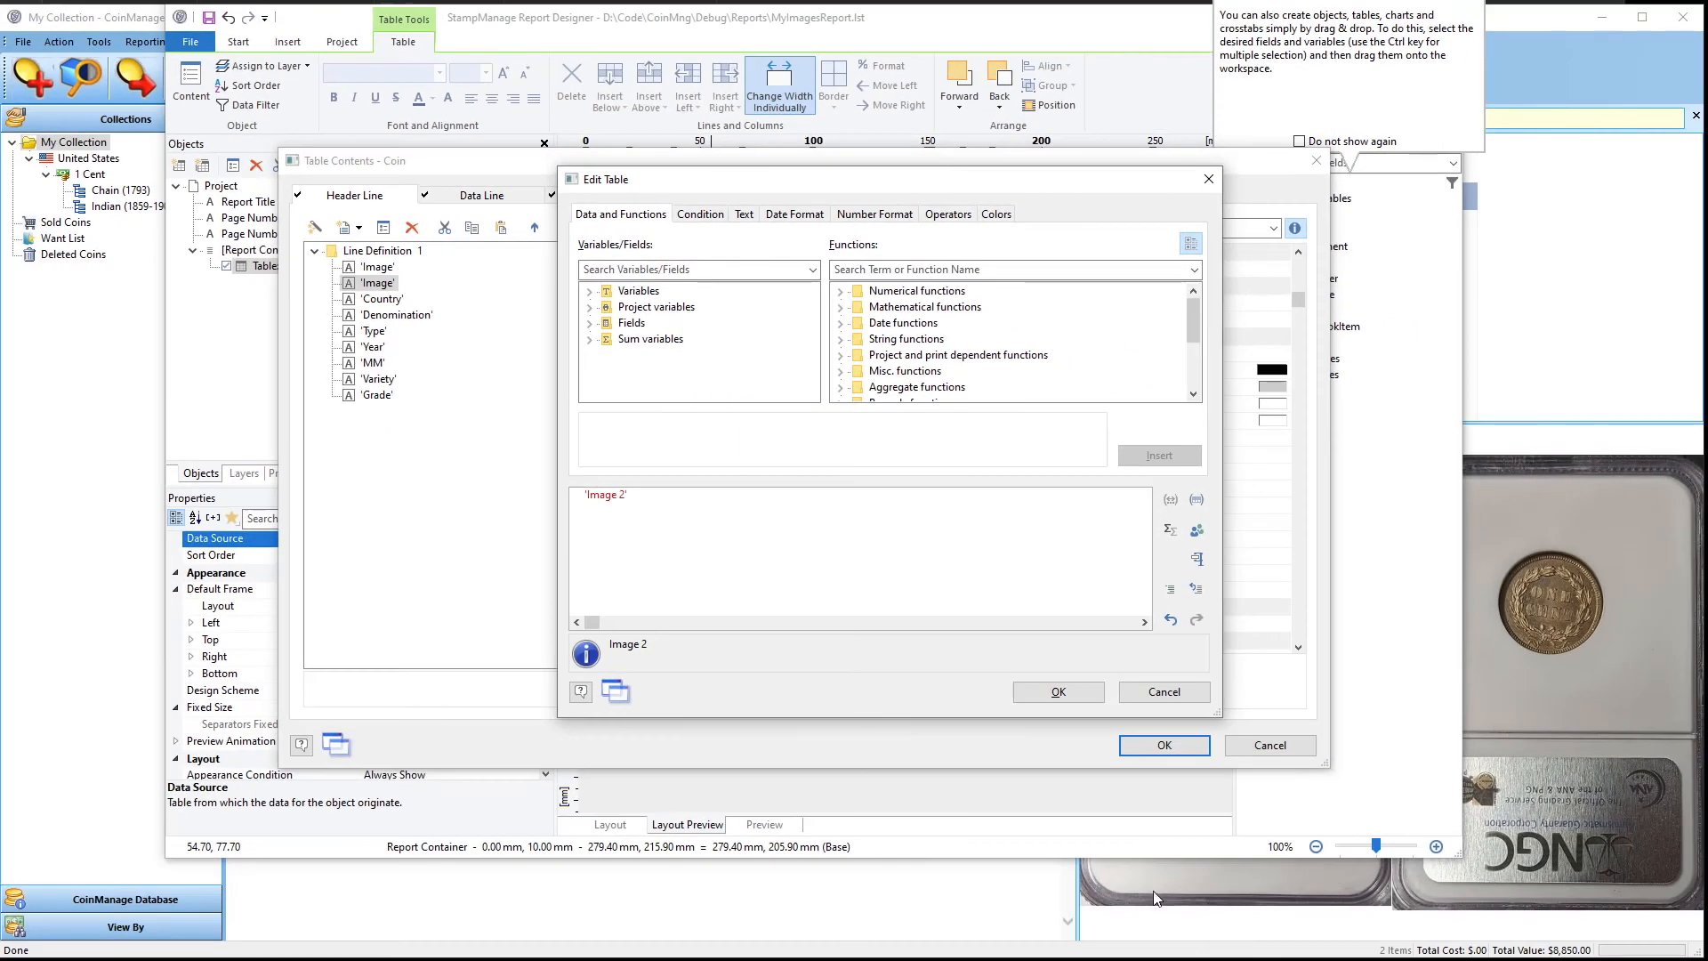
pyautogui.click(1087, 702)
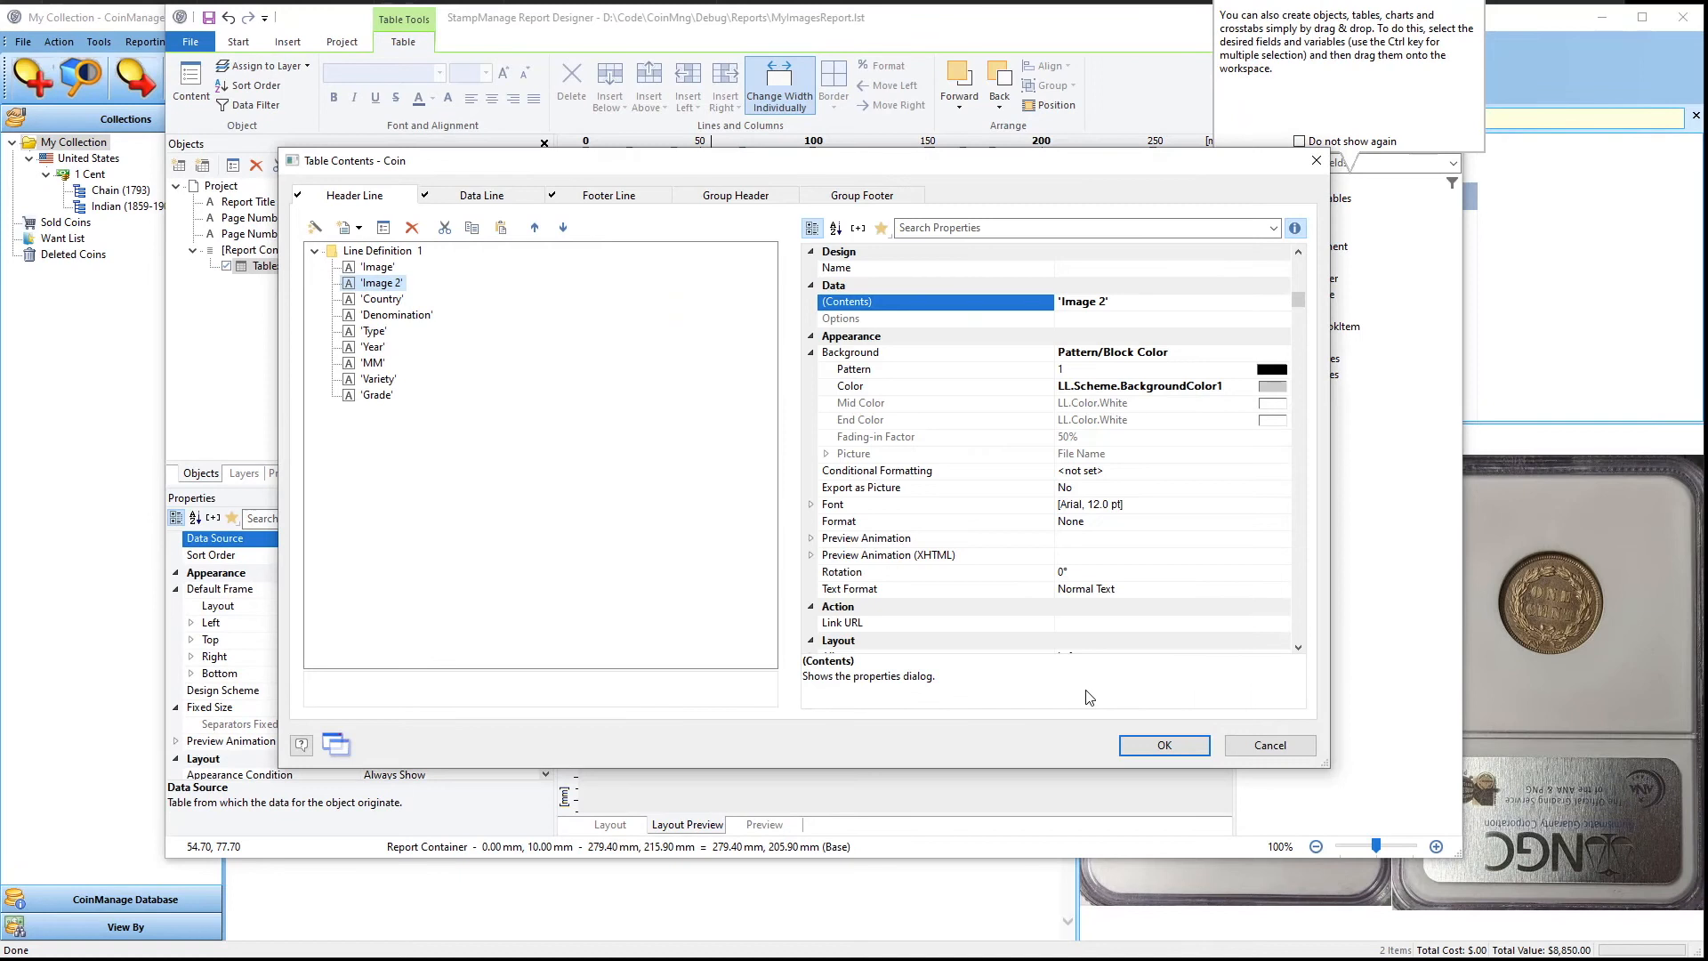
pyautogui.click(1153, 745)
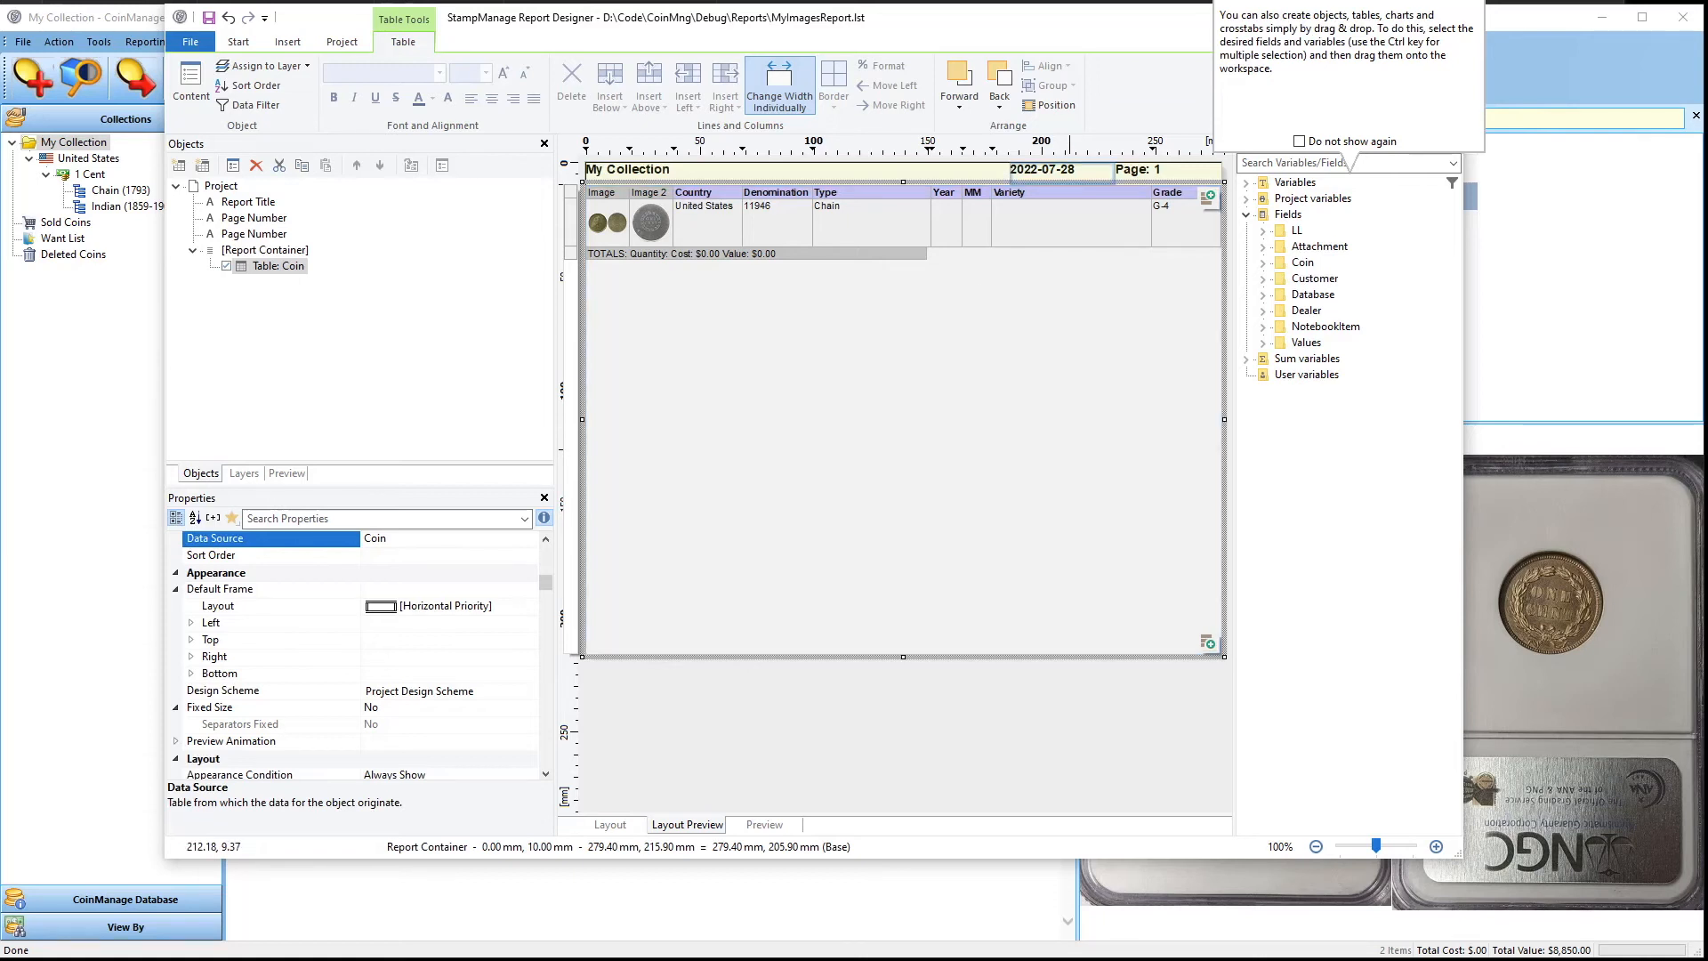
# Step: Save the report layout and close the report designer
pyautogui.click(190, 42)
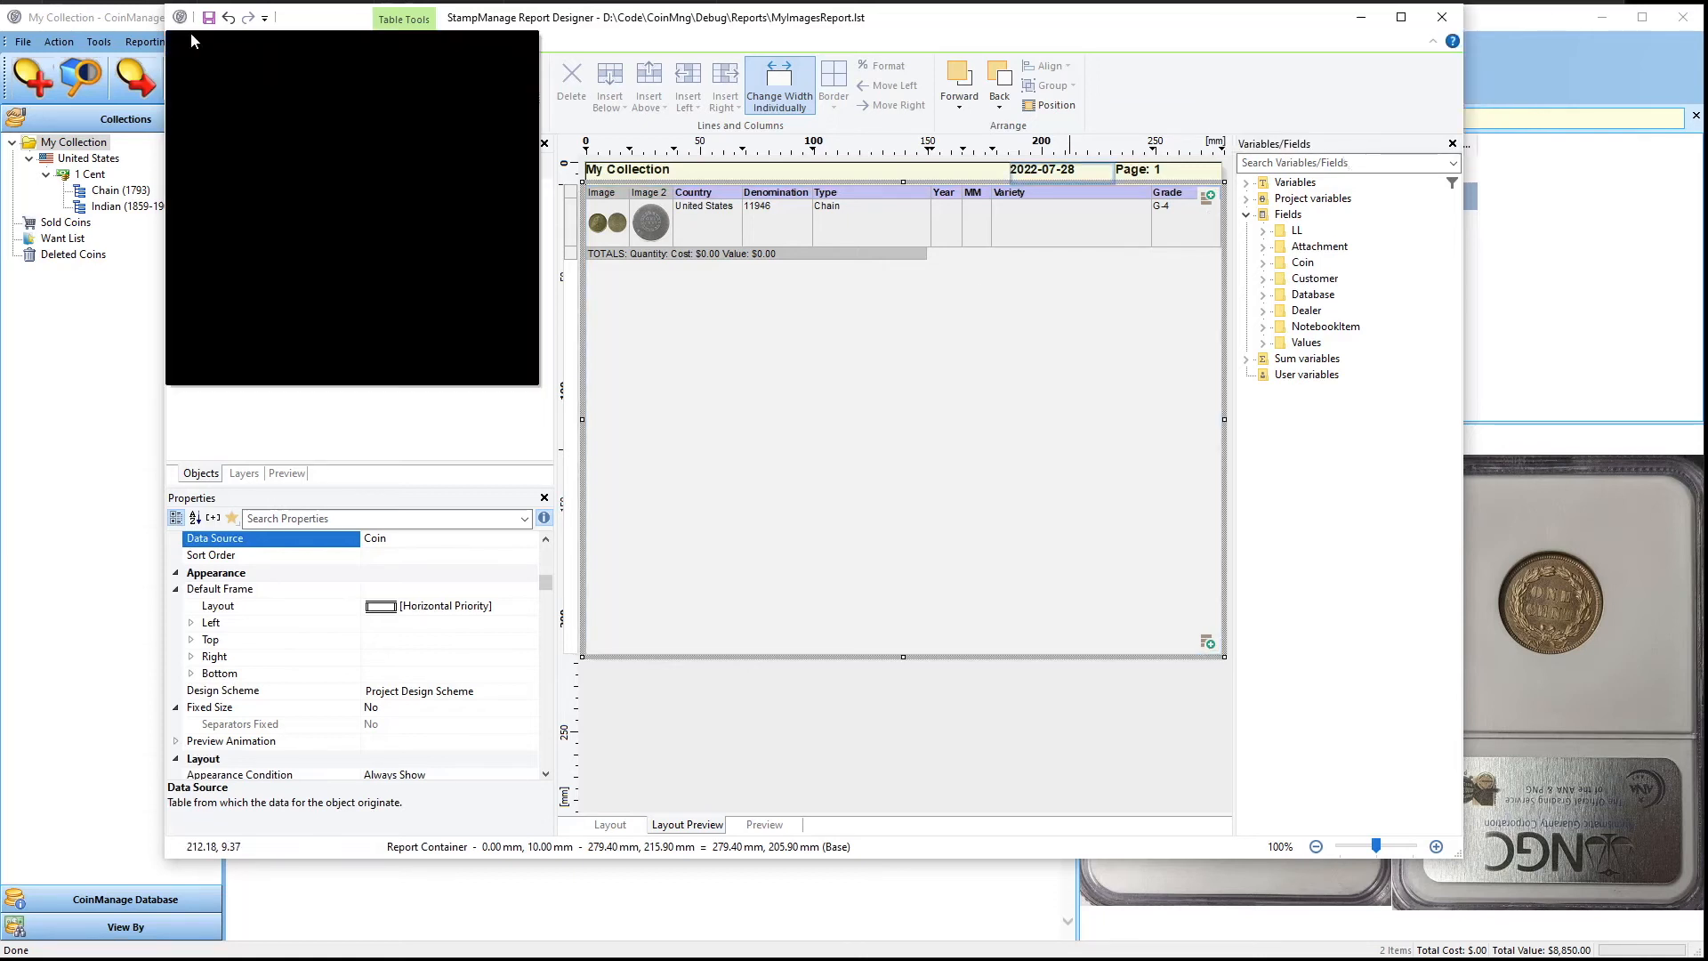
pyautogui.click(218, 187)
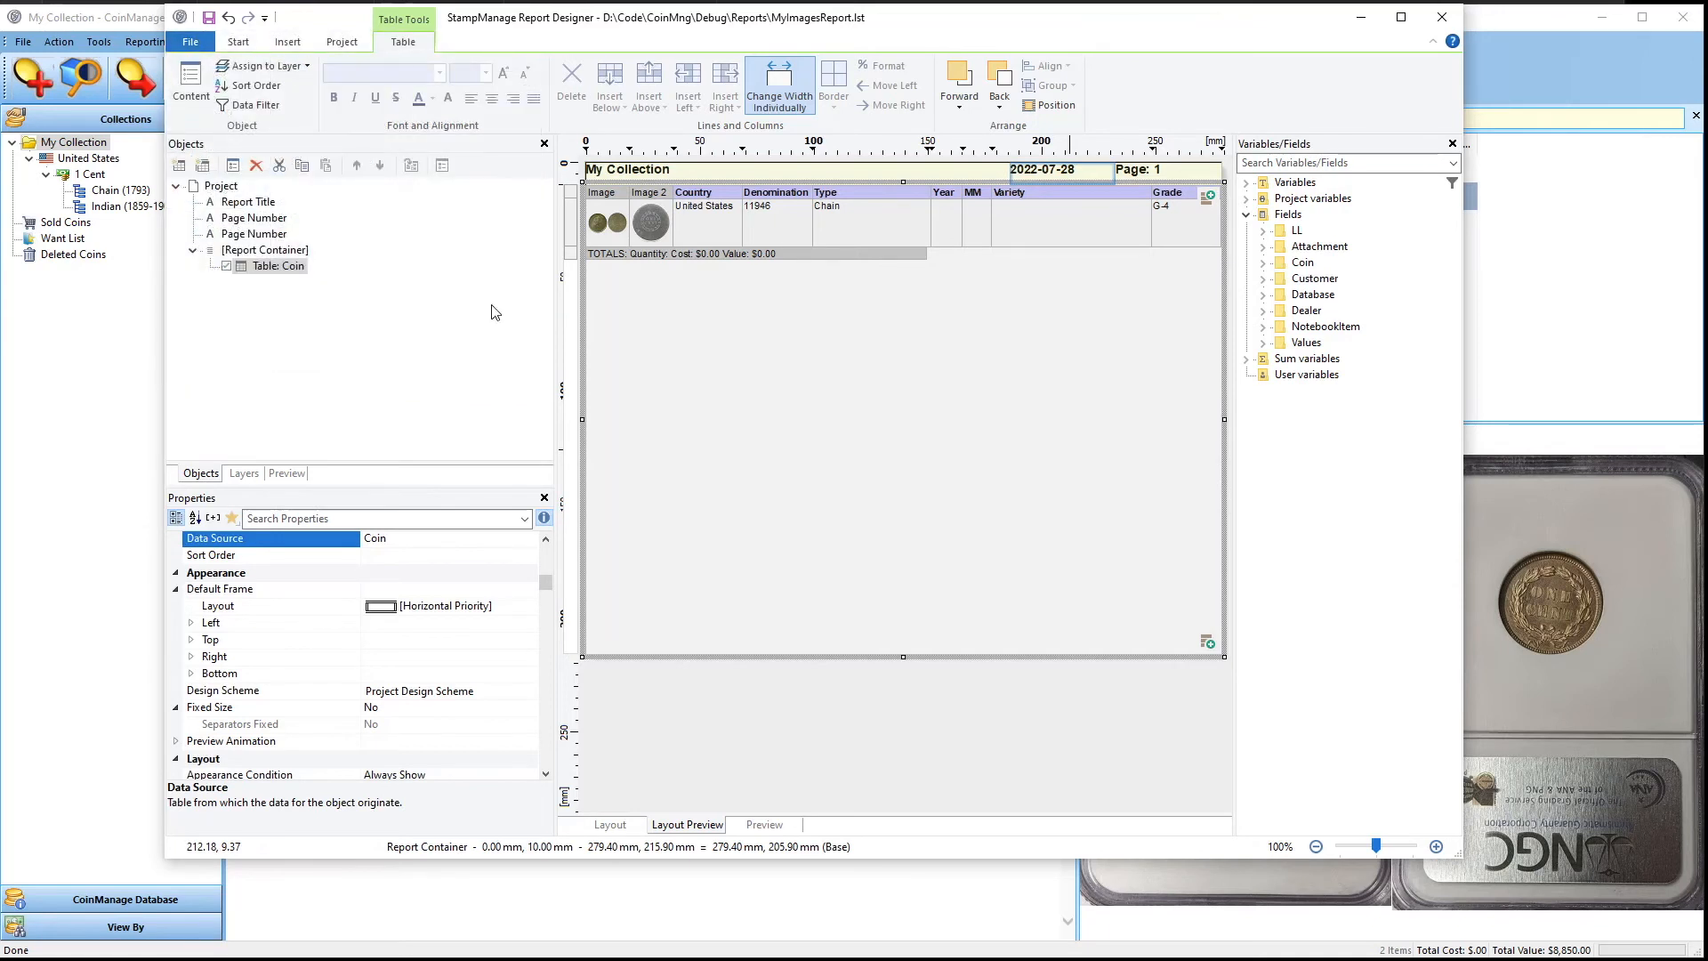
pyautogui.click(1442, 18)
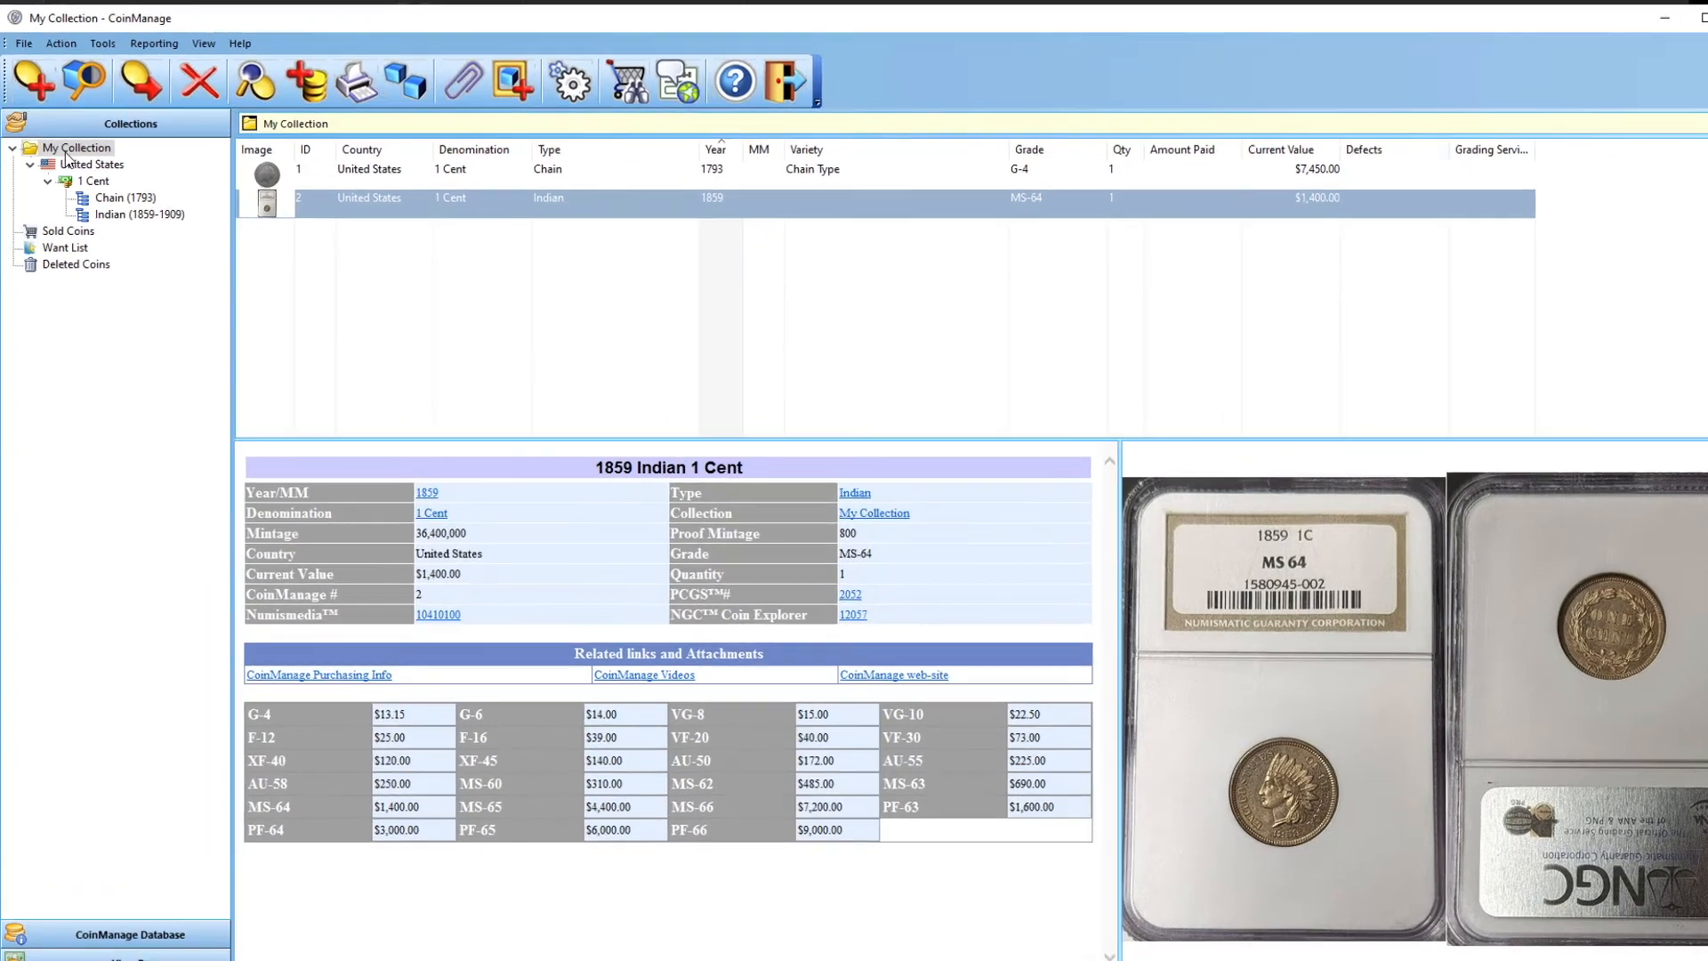
# Step: Output a report for My Collection using the MyImagesReport.lst layout, sorting the report files by date to find it
pyautogui.rightClick(64, 146)
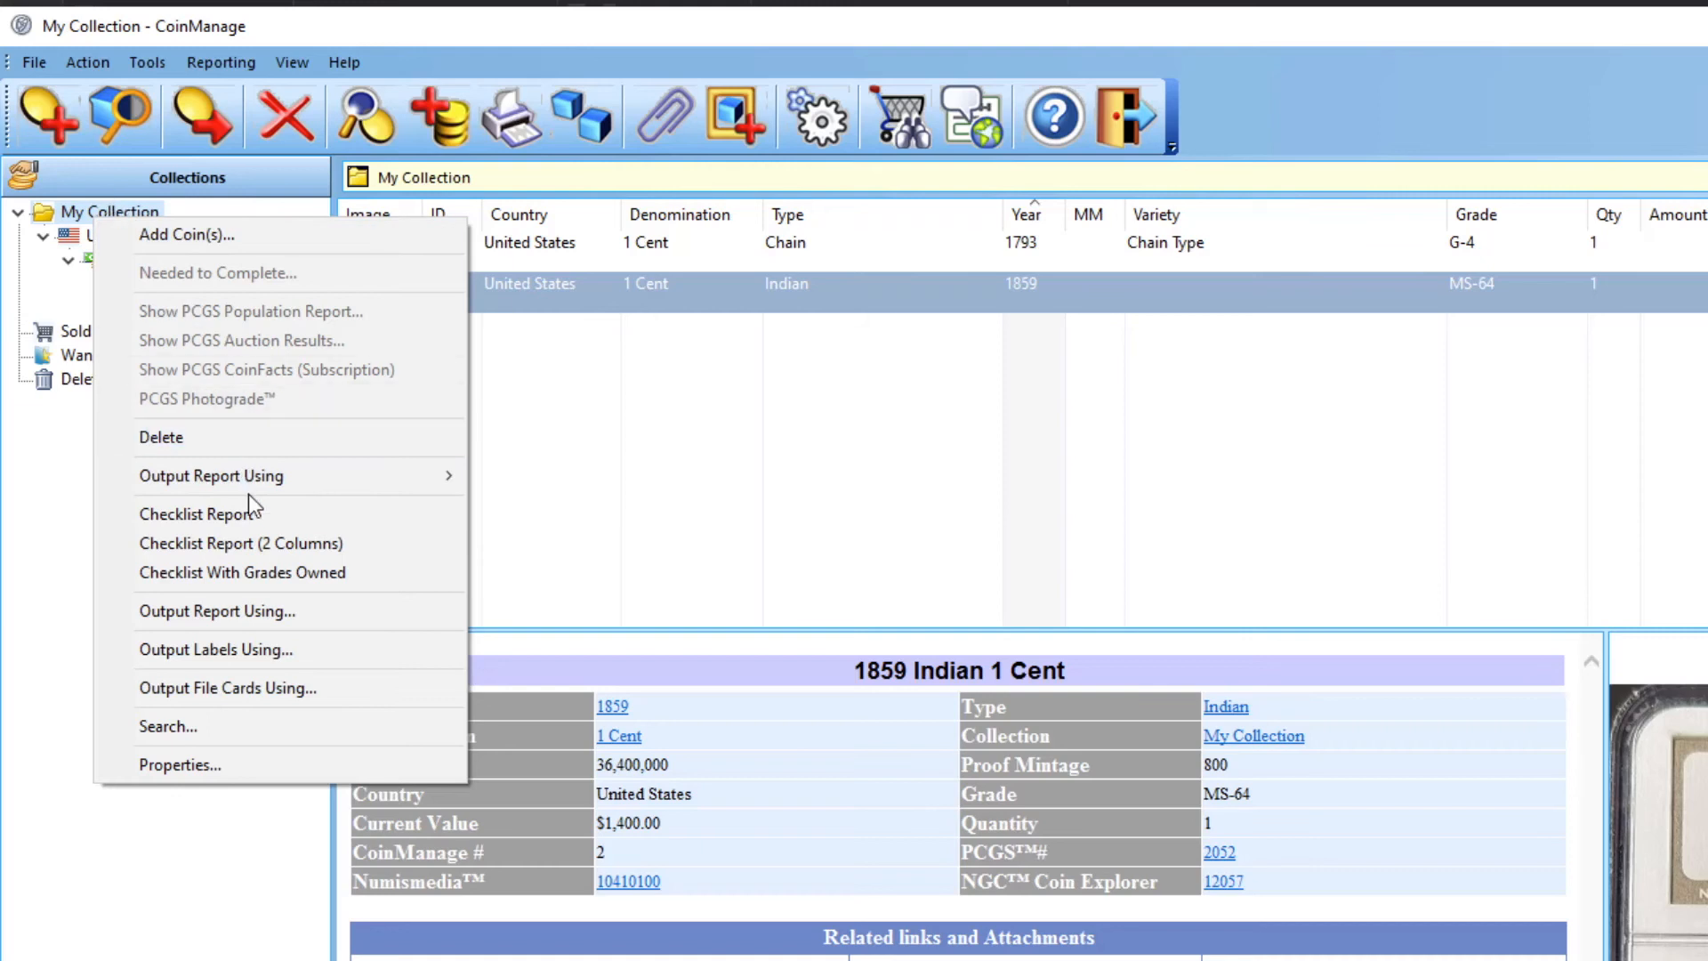
pyautogui.moveTo(237, 478)
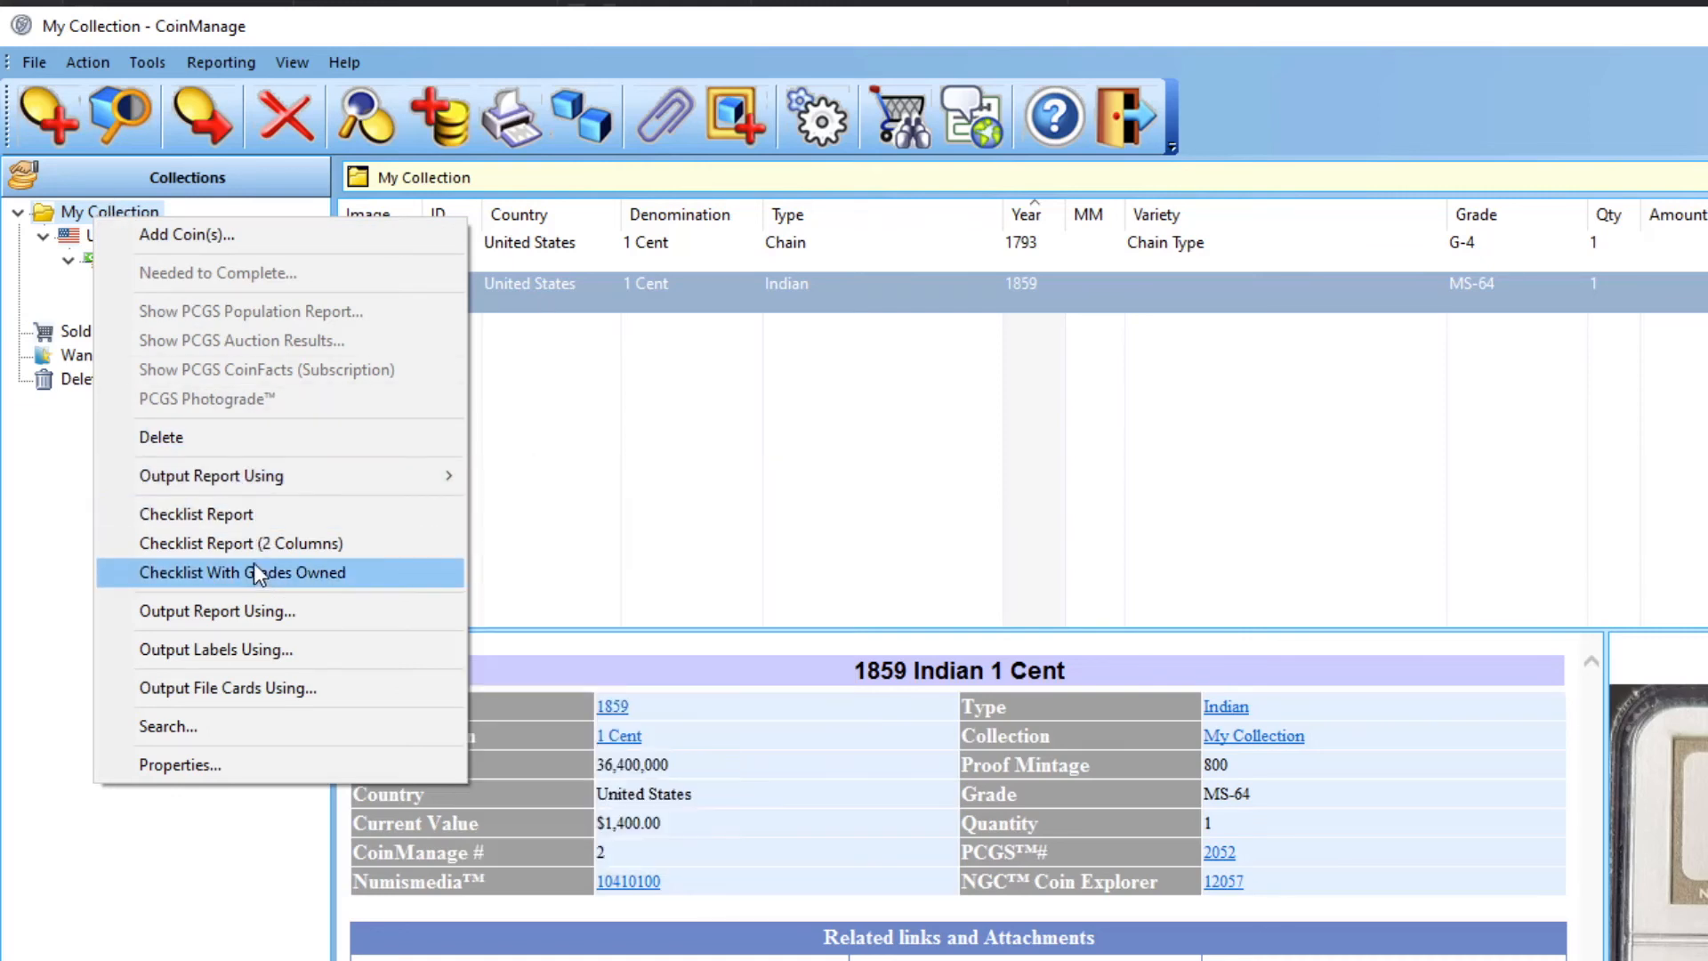
pyautogui.click(249, 611)
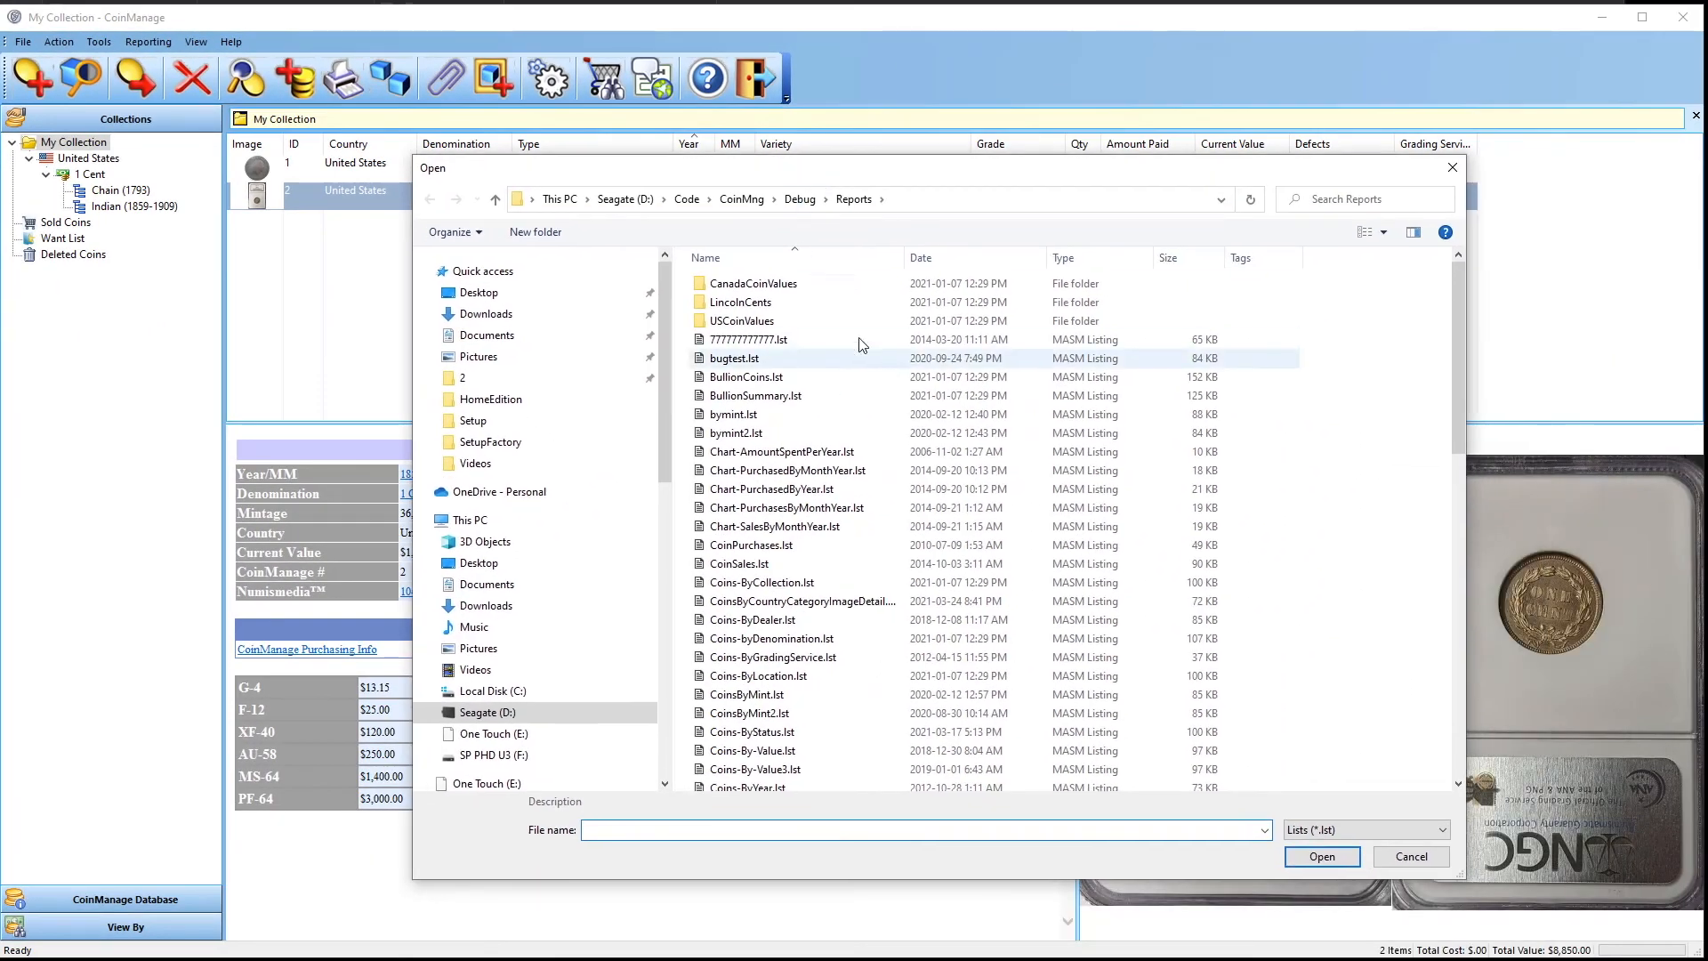
pyautogui.click(968, 260)
pyautogui.click(802, 343)
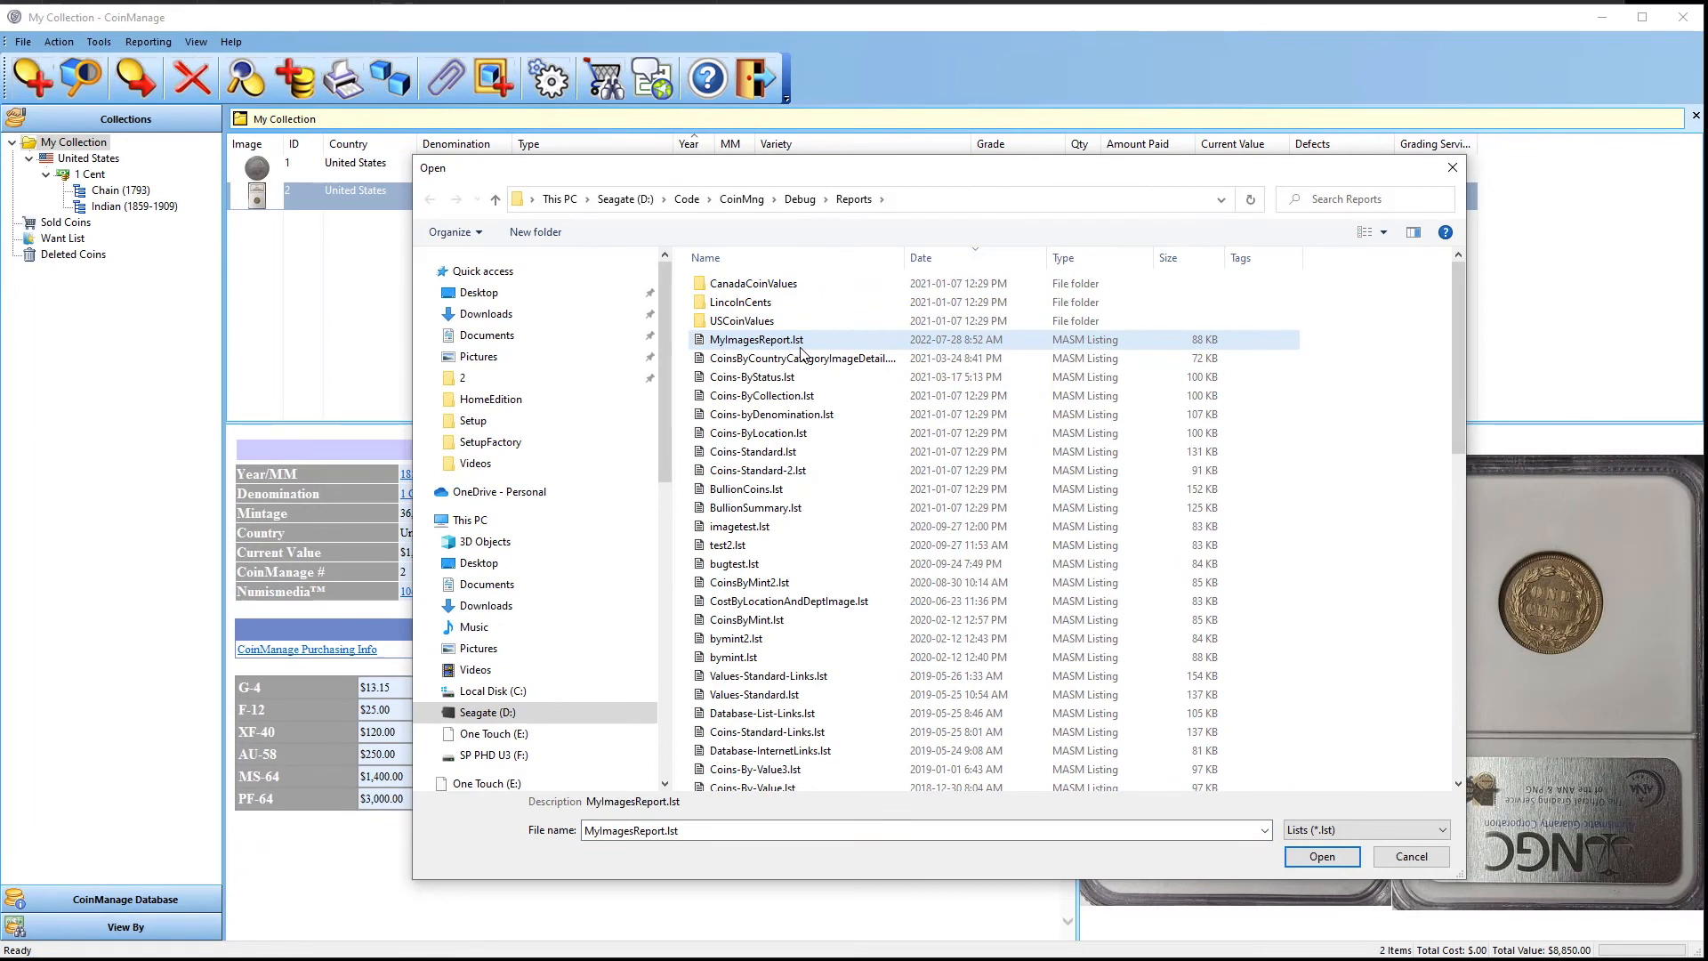
pyautogui.click(1328, 863)
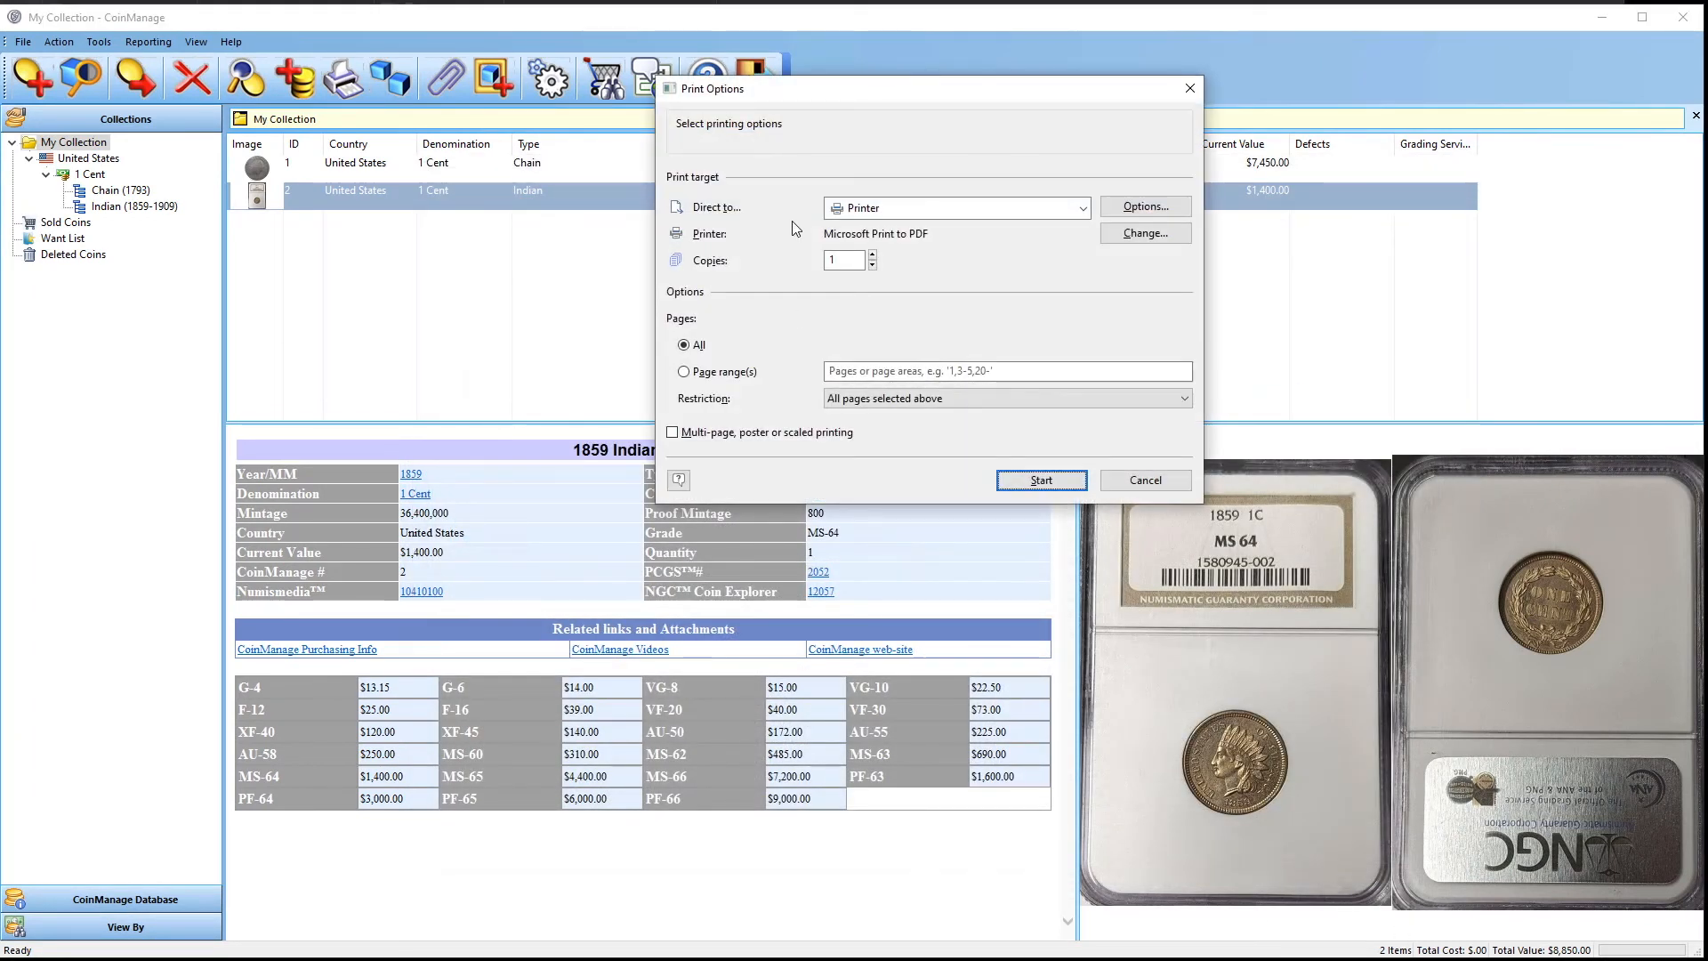
# Step: Set the print target to Preview and generate the report for all pages
pyautogui.click(922, 213)
pyautogui.click(890, 234)
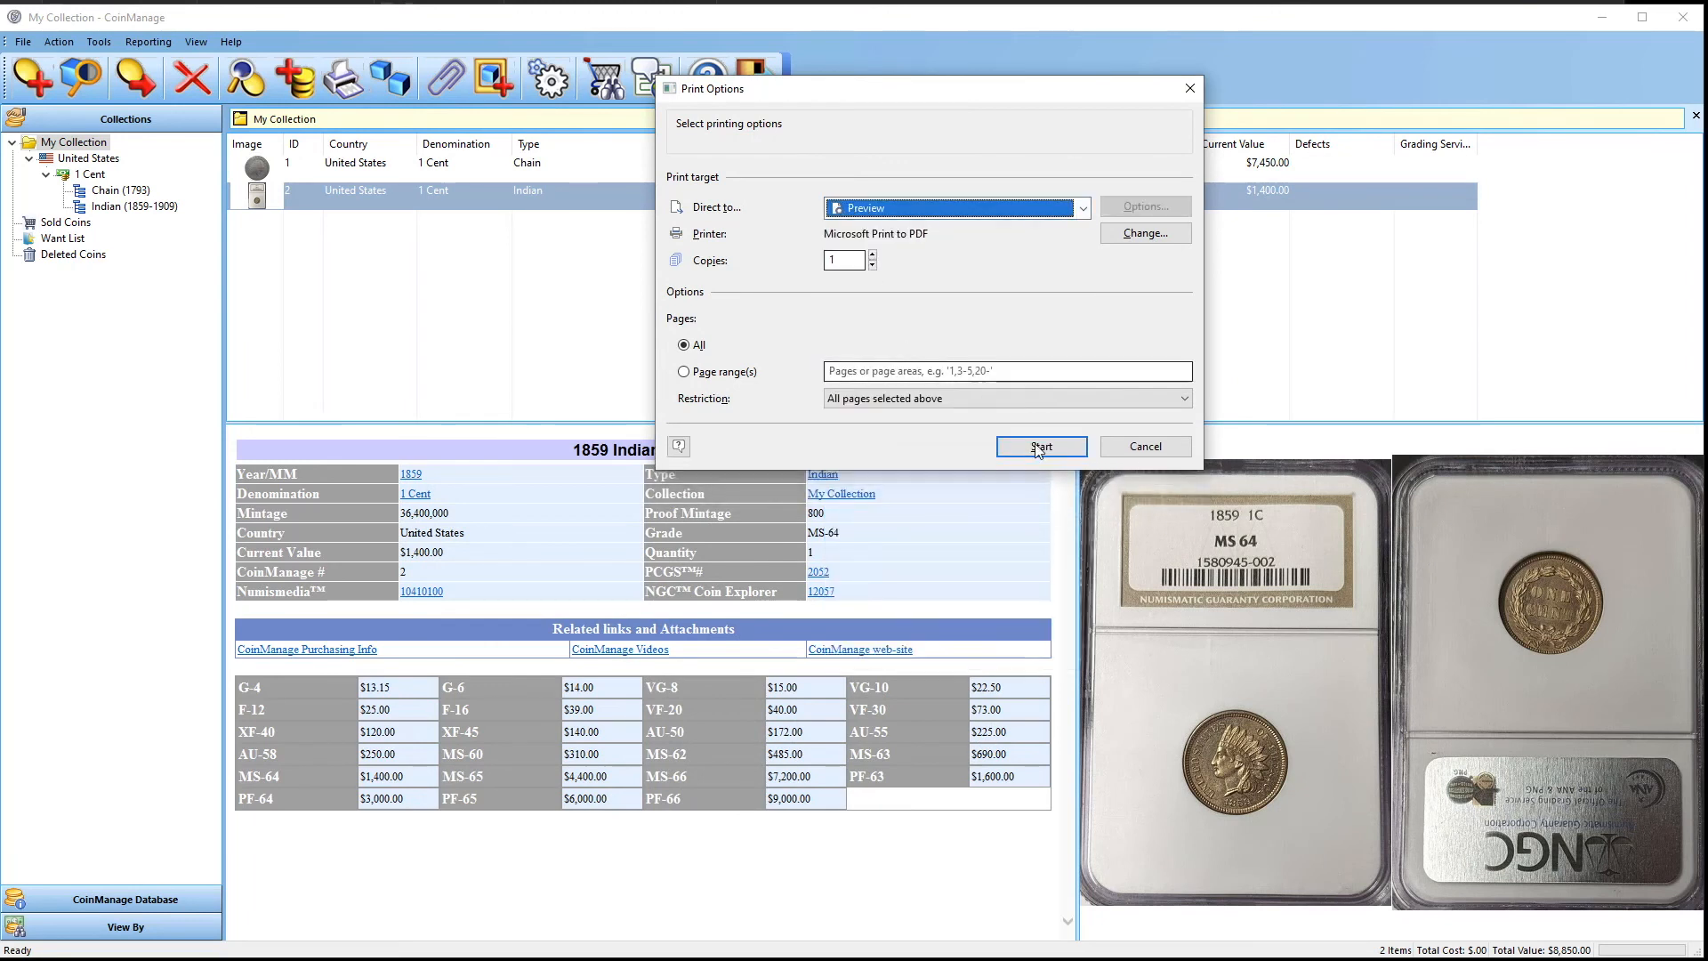
pyautogui.click(1038, 445)
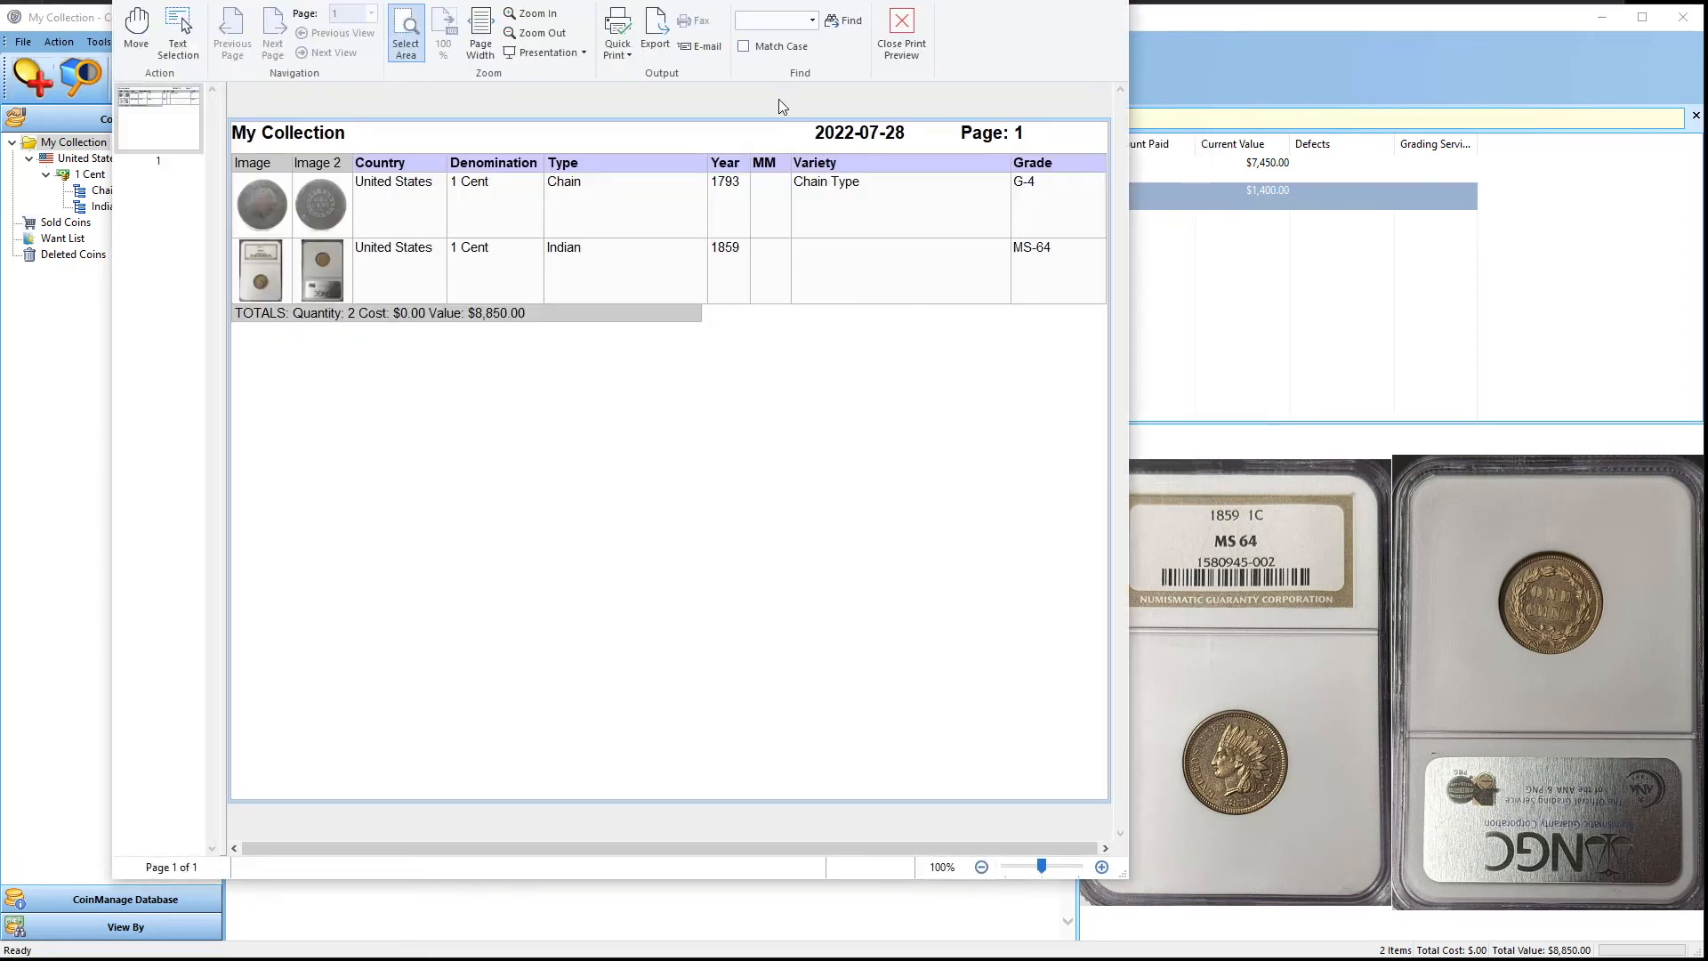